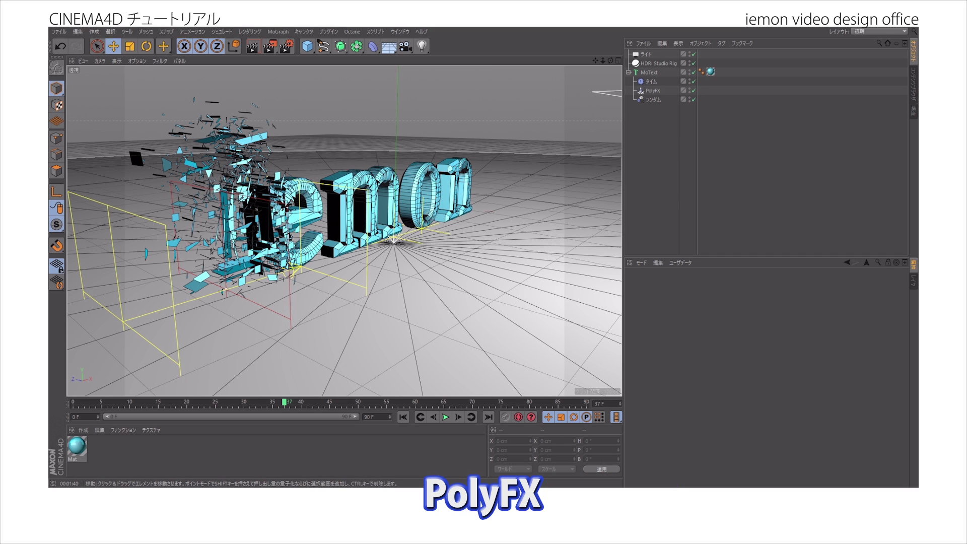
# - Add a MoText object to the empty scene and set its text to "iemon"
pyautogui.hotkey('ctrl', 'r')
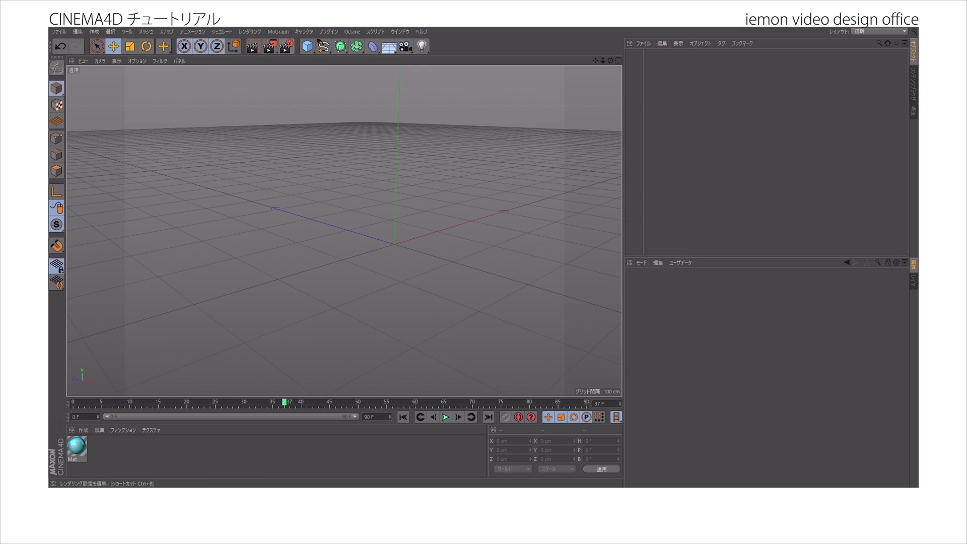
pyautogui.click(278, 31)
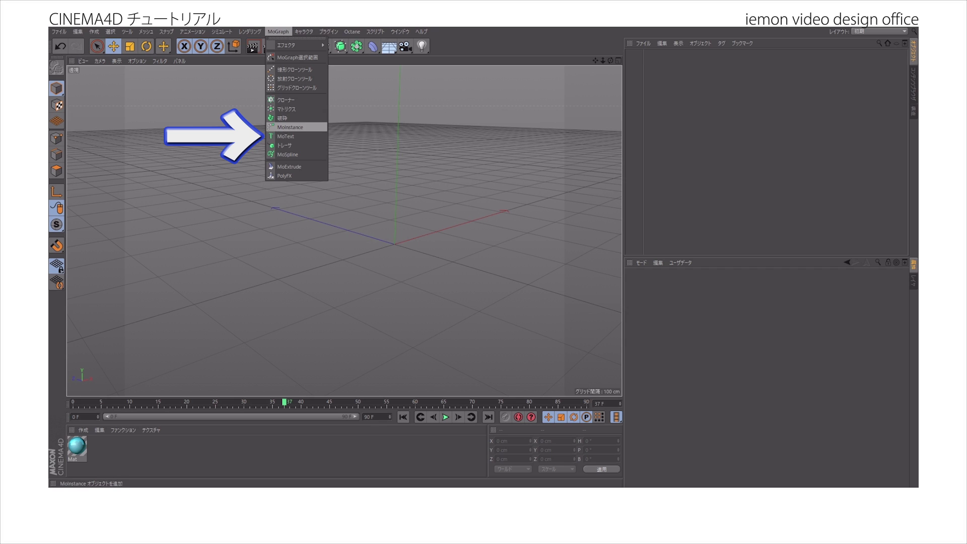
pyautogui.click(286, 136)
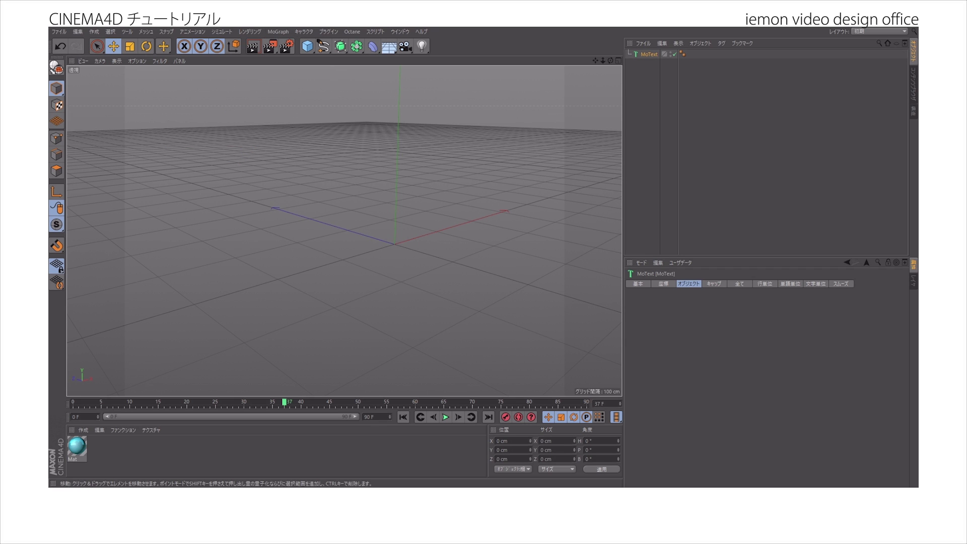
pyautogui.keyDown('alt'); pyautogui.moveTo(344, 231); pyautogui.dragTo(257, 252); pyautogui.keyUp('alt')
pyautogui.keyDown('alt'); pyautogui.moveTo(345, 231); pyautogui.dragTo(263, 237, button='middle'); pyautogui.keyUp('alt')
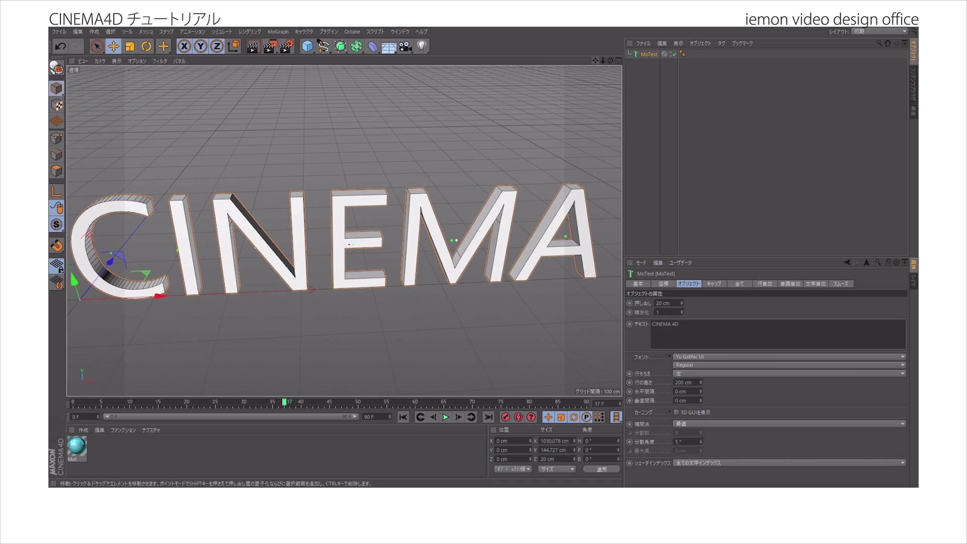
pyautogui.keyDown('alt'); pyautogui.moveTo(344, 230); pyautogui.dragTo(282, 239); pyautogui.keyUp('alt')
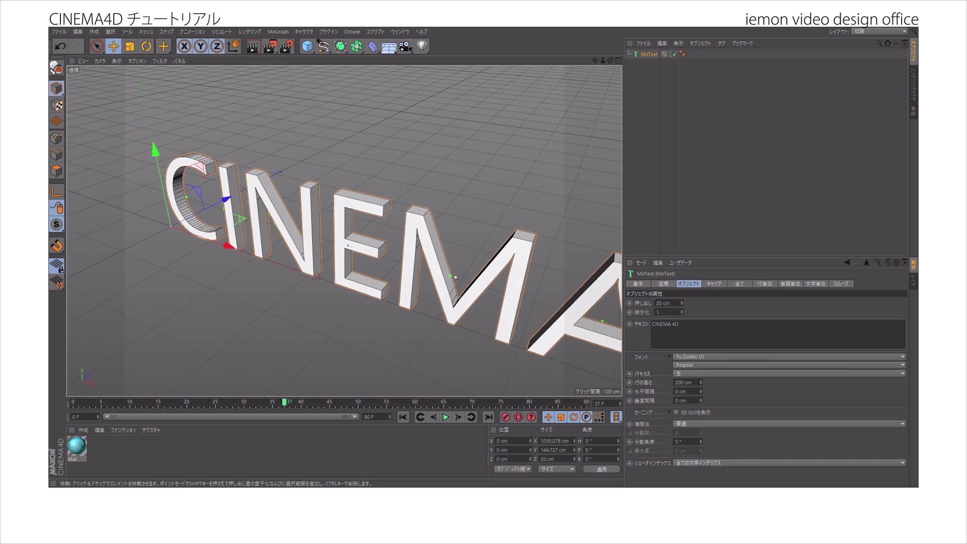
pyautogui.keyDown('alt'); pyautogui.moveTo(345, 230); pyautogui.dragTo(262, 231, button='right'); pyautogui.keyUp('alt')
pyautogui.moveTo(681, 325); pyautogui.dragTo(653, 324)
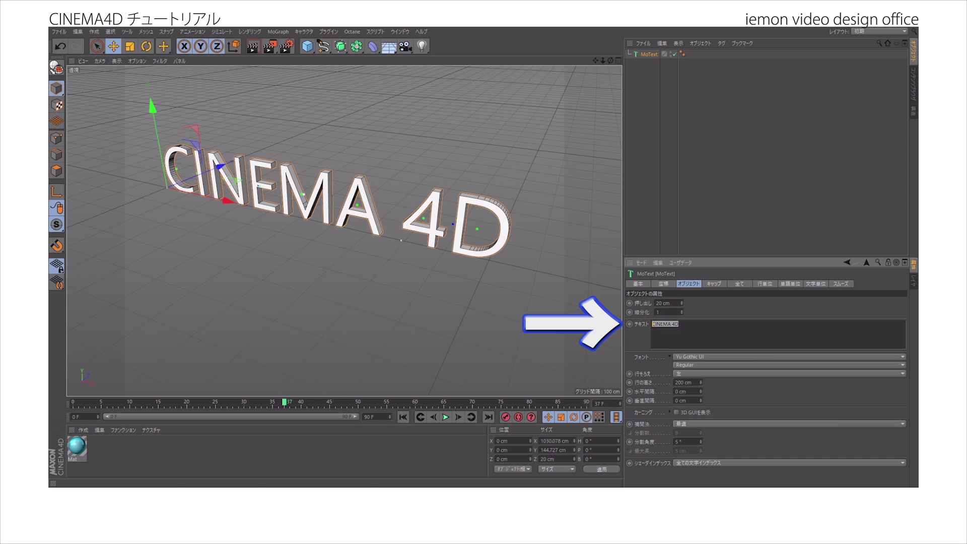
pyautogui.write('iemon')
pyautogui.click(353, 313)
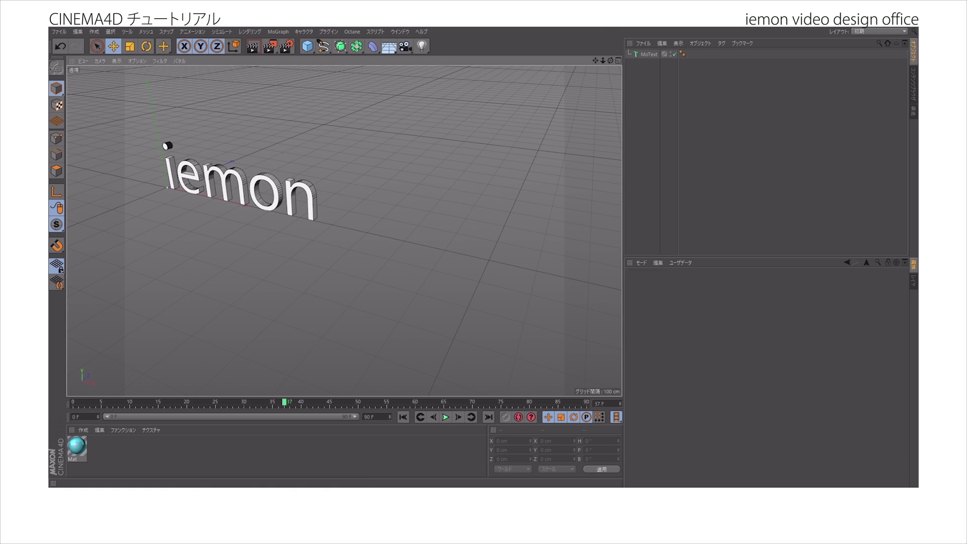
# - Rename the MoText object as iemon
pyautogui.doubleClick(650, 54)
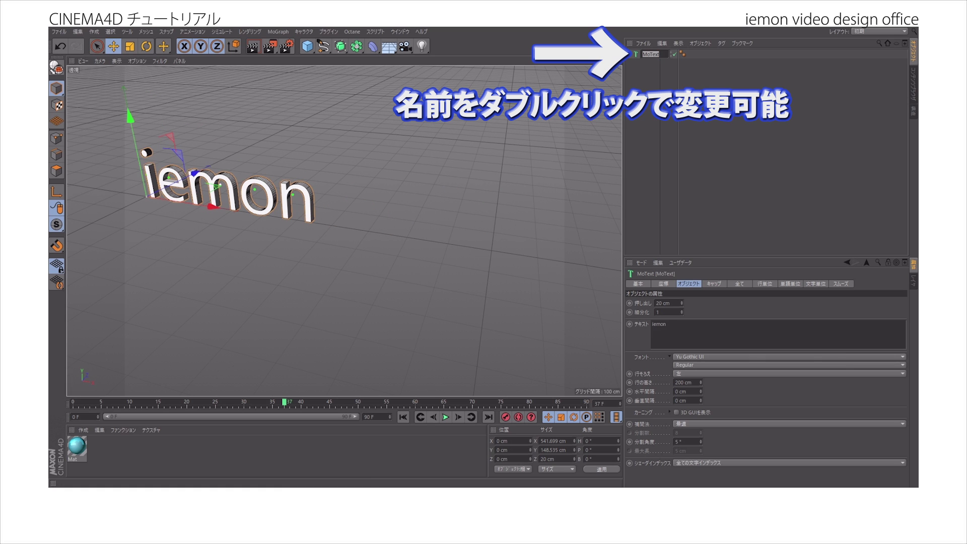
pyautogui.press('BackSpace')
pyautogui.write('iemon')
pyautogui.press('Return')
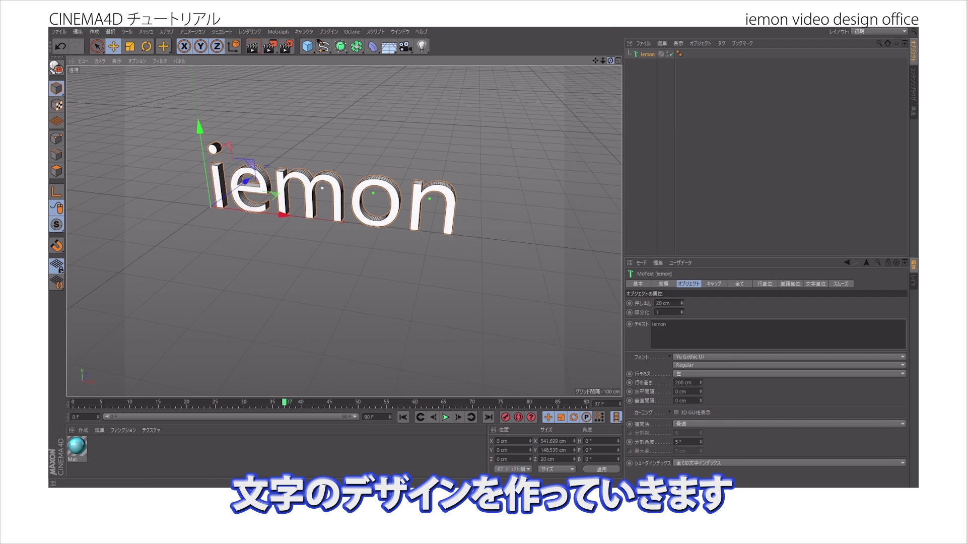
# - Change the font of the iemon text to Birch Std
pyautogui.moveTo(610, 61); pyautogui.dragTo(589, 64)
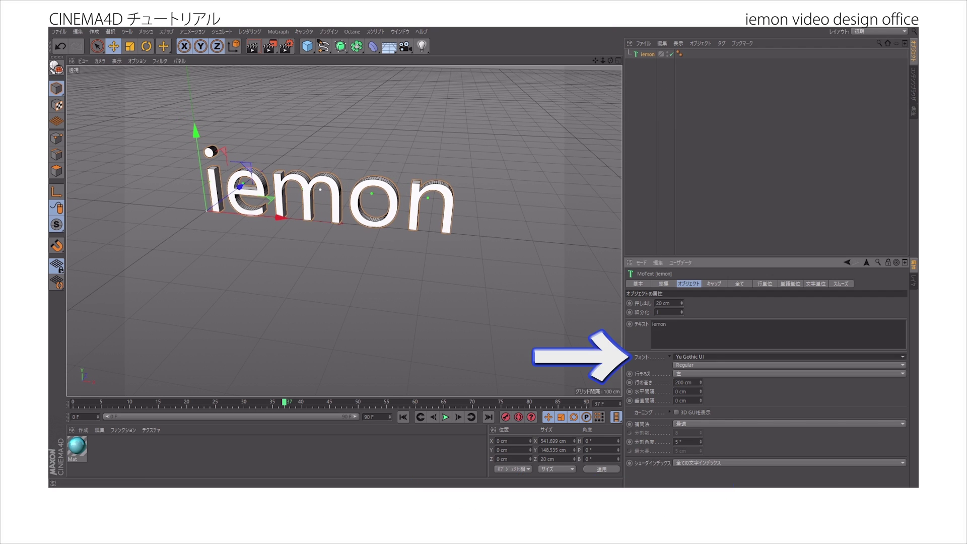
pyautogui.click(789, 357)
pyautogui.scroll(4, 787, 171)
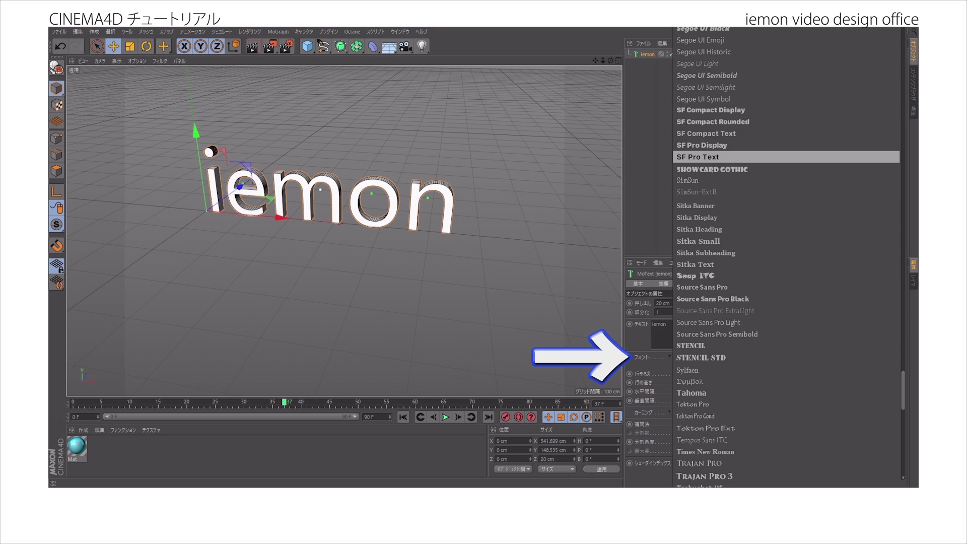
pyautogui.scroll(1, 787, 195)
pyautogui.scroll(3, 786, 106)
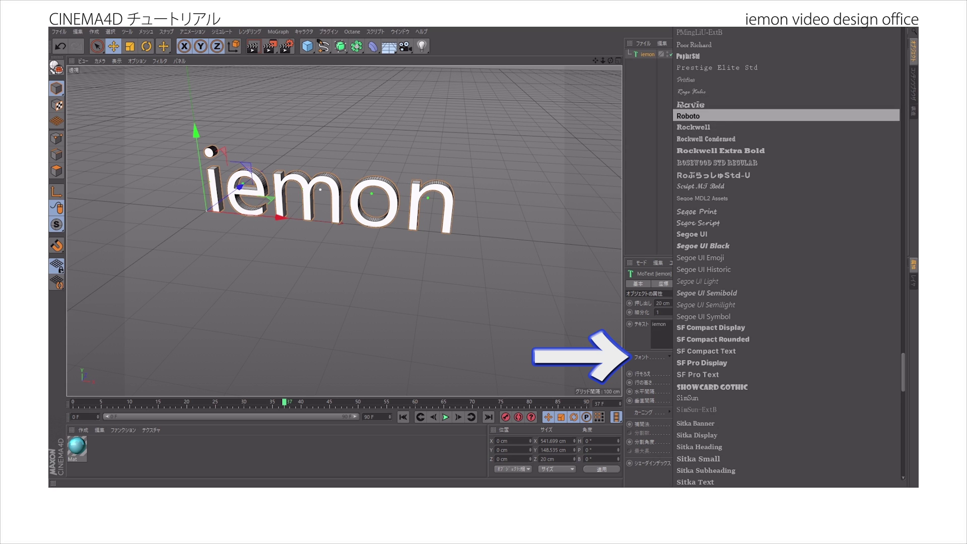
pyautogui.scroll(20, 786, 252)
pyautogui.click(705, 406)
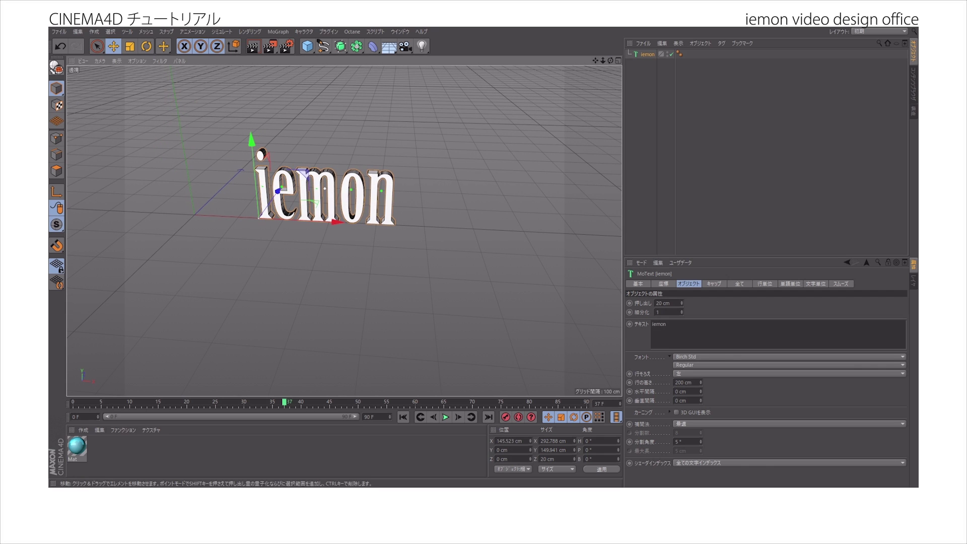
# - Set the extrusion depth of the iemon text to 40 cm
pyautogui.keyDown('alt'); pyautogui.moveTo(346, 232); pyautogui.dragTo(343, 231, button='middle'); pyautogui.keyUp('alt')
pyautogui.keyDown('alt'); pyautogui.moveTo(344, 231); pyautogui.dragTo(341, 230, button='middle'); pyautogui.keyUp('alt')
pyautogui.moveTo(681, 303); pyautogui.dragTo(681, 303)
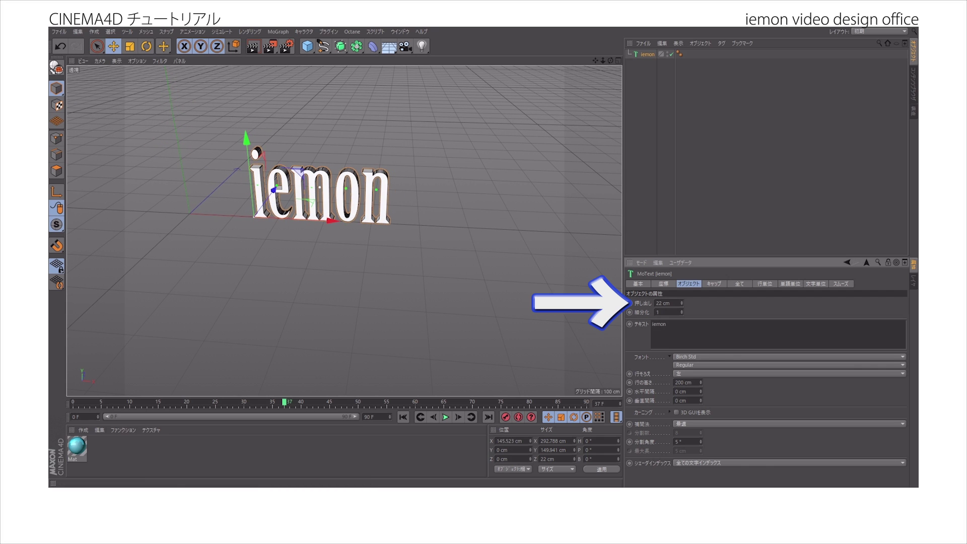
pyautogui.doubleClick(664, 304)
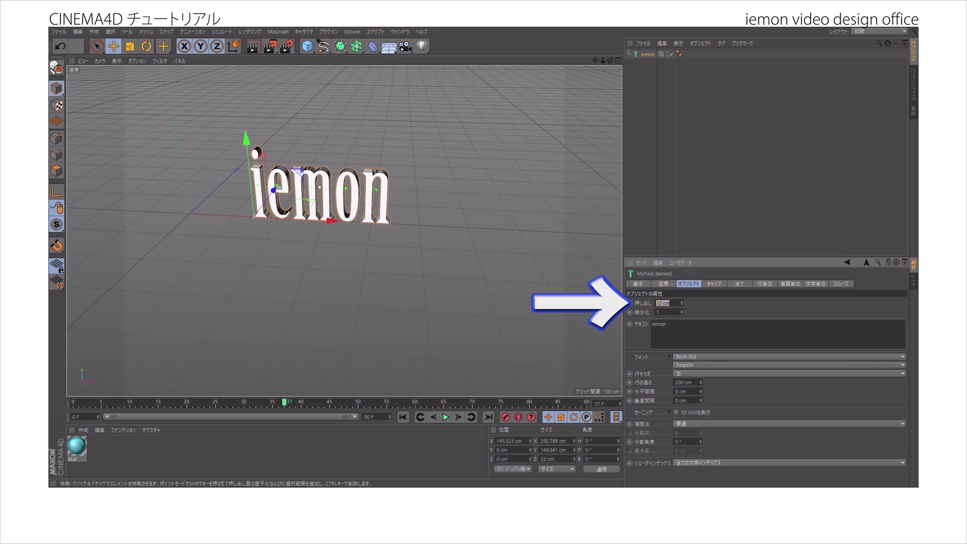
pyautogui.write('40')
pyautogui.press('Return')
pyautogui.keyDown('alt'); pyautogui.moveTo(343, 232); pyautogui.dragTo(345, 227); pyautogui.keyUp('alt')
# - Set both the start and end of the iemon text to Cap and Fillet (キャップとフィレット)
pyautogui.click(714, 284)
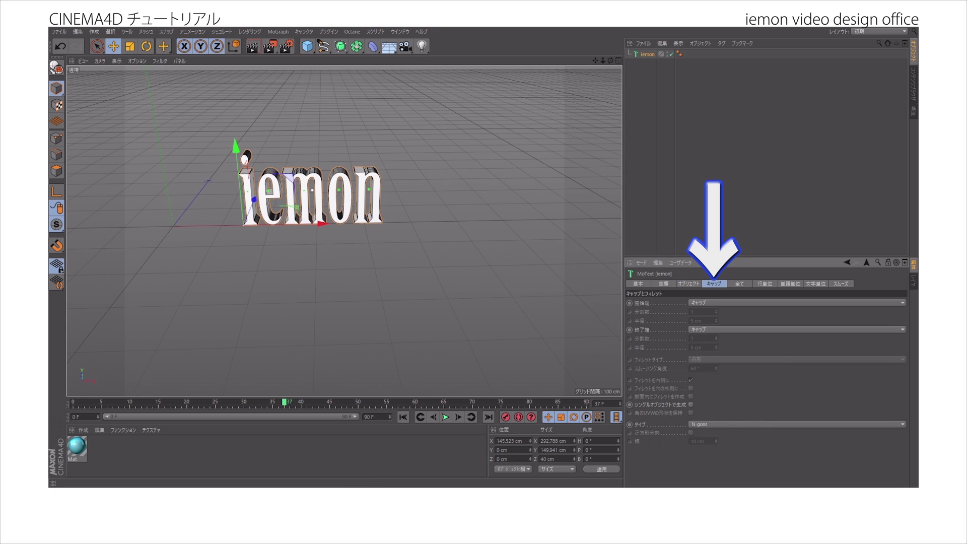
pyautogui.click(756, 302)
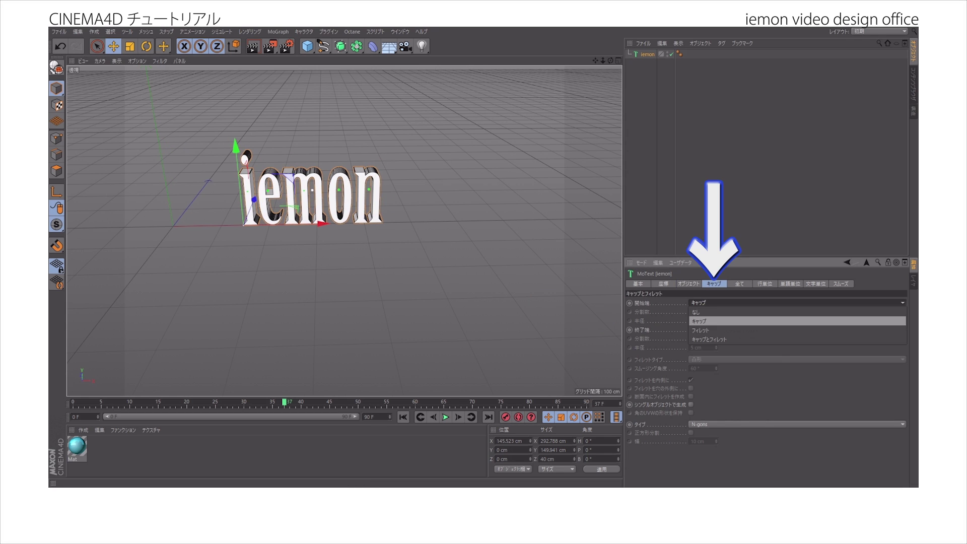
pyautogui.click(710, 339)
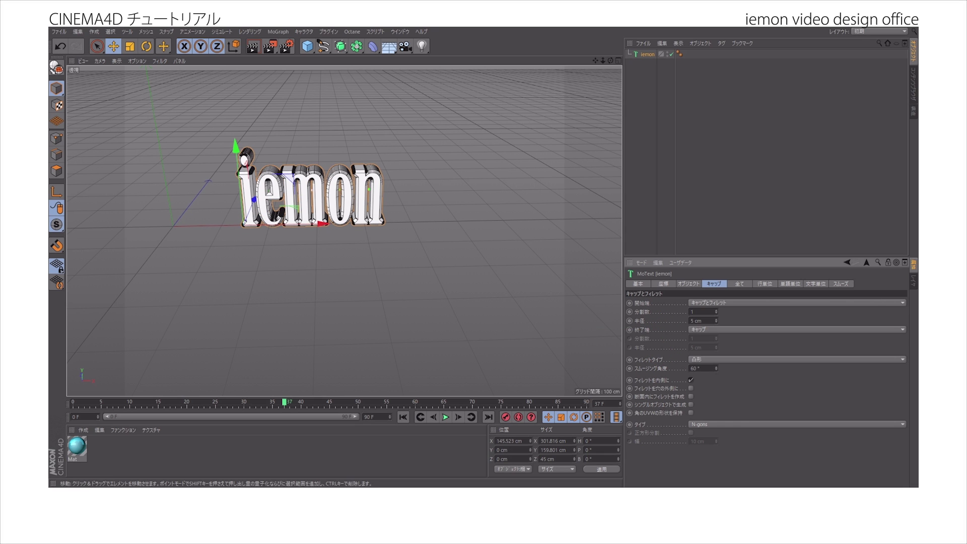
pyautogui.keyDown('alt'); pyautogui.moveTo(353, 231); pyautogui.dragTo(312, 242); pyautogui.keyUp('alt')
pyautogui.scroll(5, 344, 230)
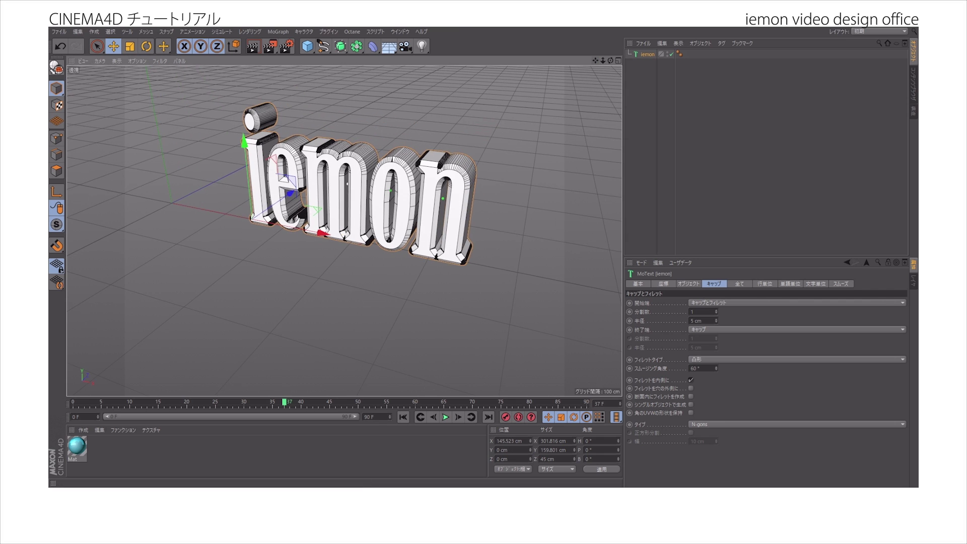
pyautogui.click(796, 329)
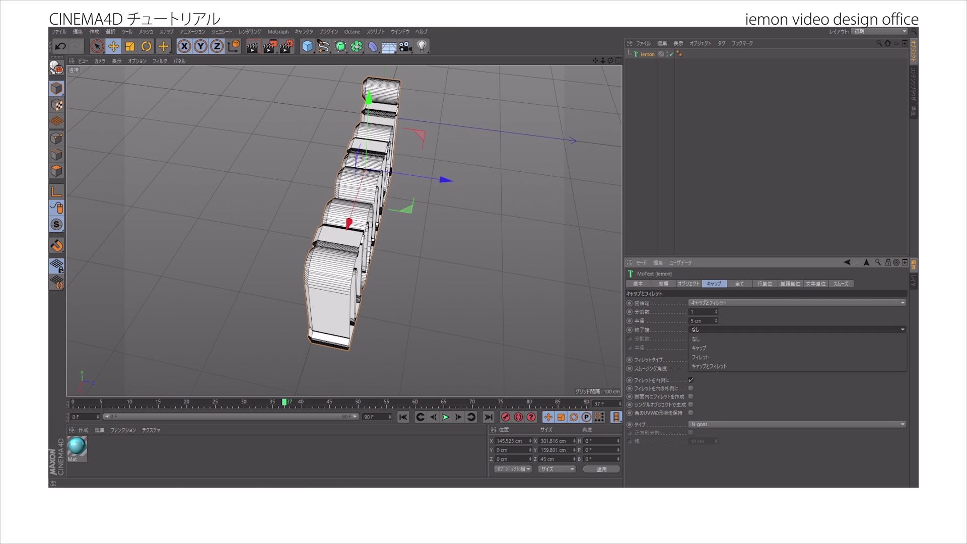
pyautogui.click(711, 367)
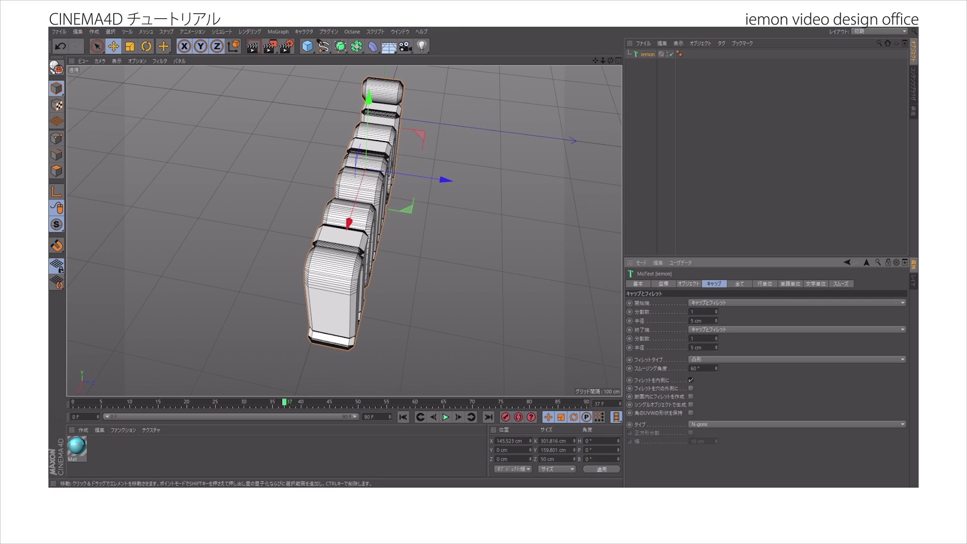
pyautogui.keyDown('alt'); pyautogui.moveTo(363, 227); pyautogui.dragTo(344, 231); pyautogui.keyUp('alt')
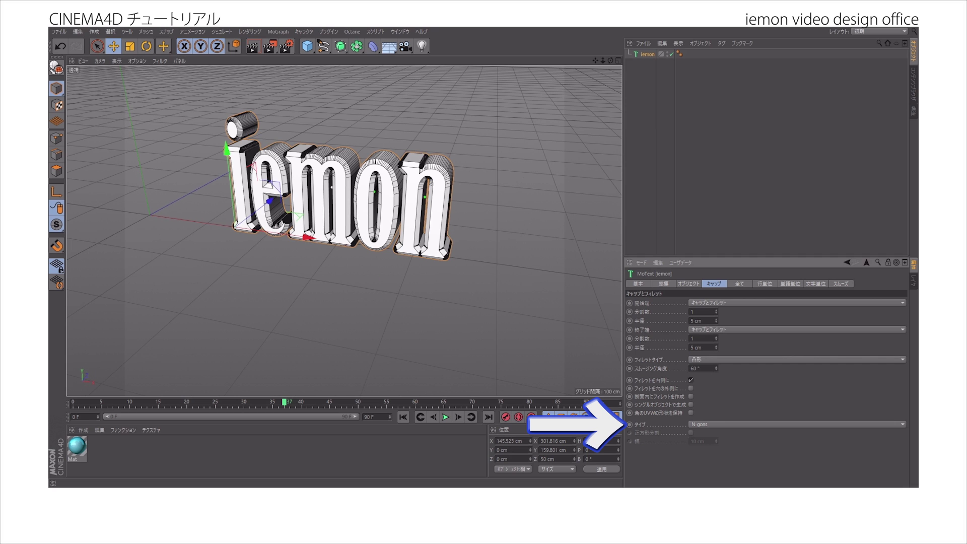
# - Change the cap polygon type of the iemon text from N-gons to quadrangles (四角ポリゴン)
pyautogui.click(796, 424)
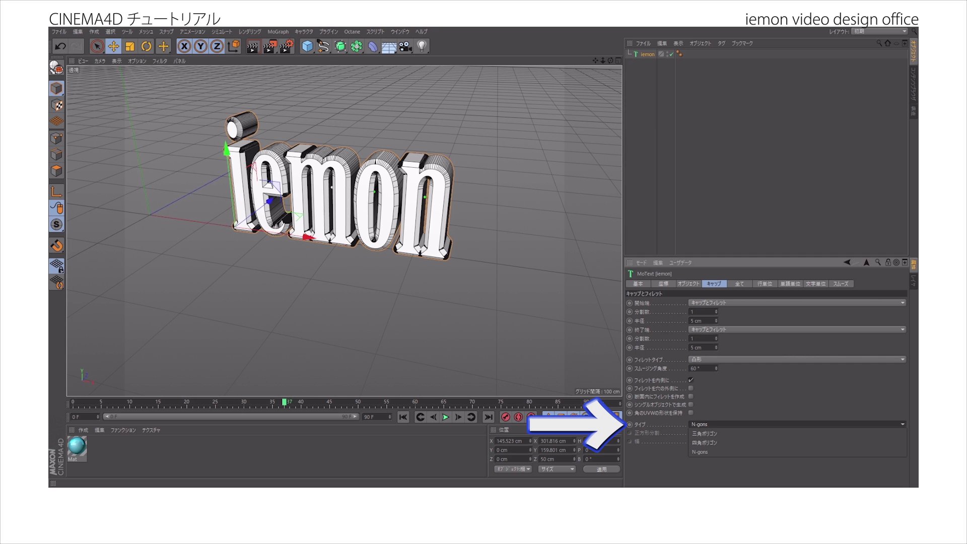
pyautogui.click(704, 443)
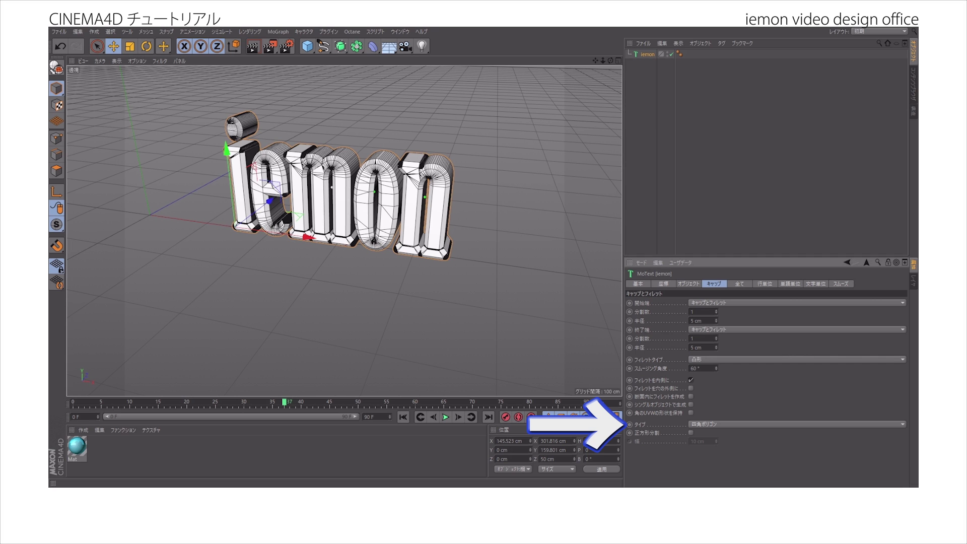
pyautogui.keyDown('alt'); pyautogui.moveTo(322, 216); pyautogui.dragTo(410, 189); pyautogui.keyUp('alt')
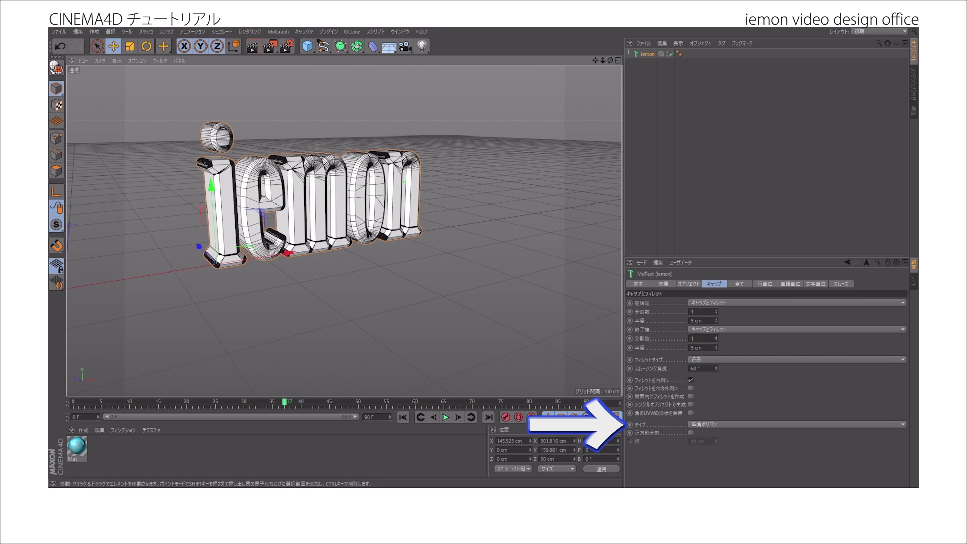
# - Switch the viewport display to plain Gouraud shading and back to Gouraud shading with lines (グーローシェーディング(線))
pyautogui.click(117, 61)
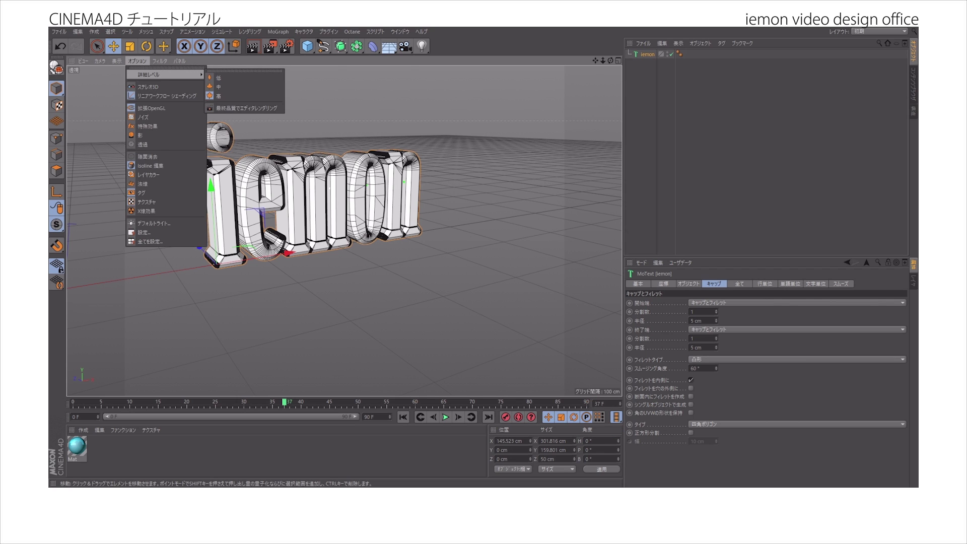
pyautogui.click(141, 74)
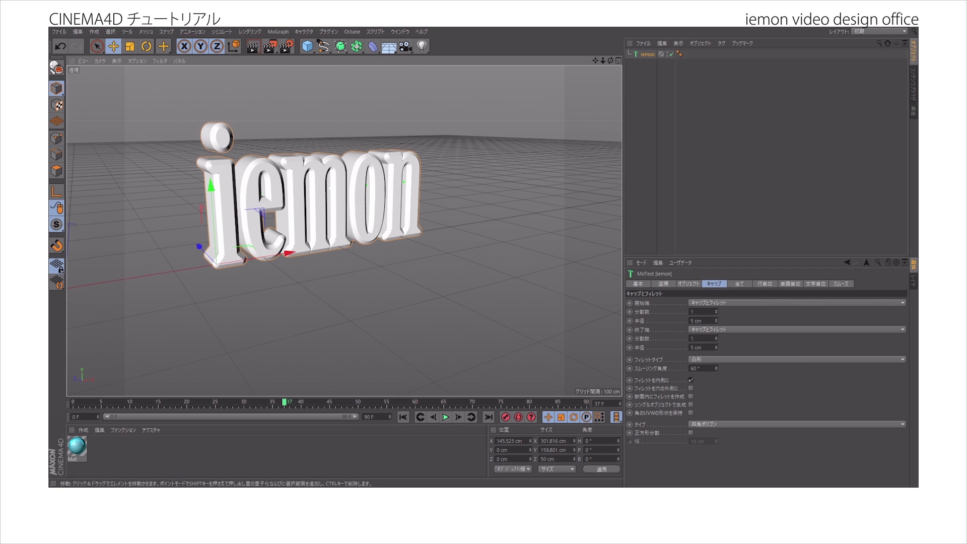
pyautogui.click(116, 61)
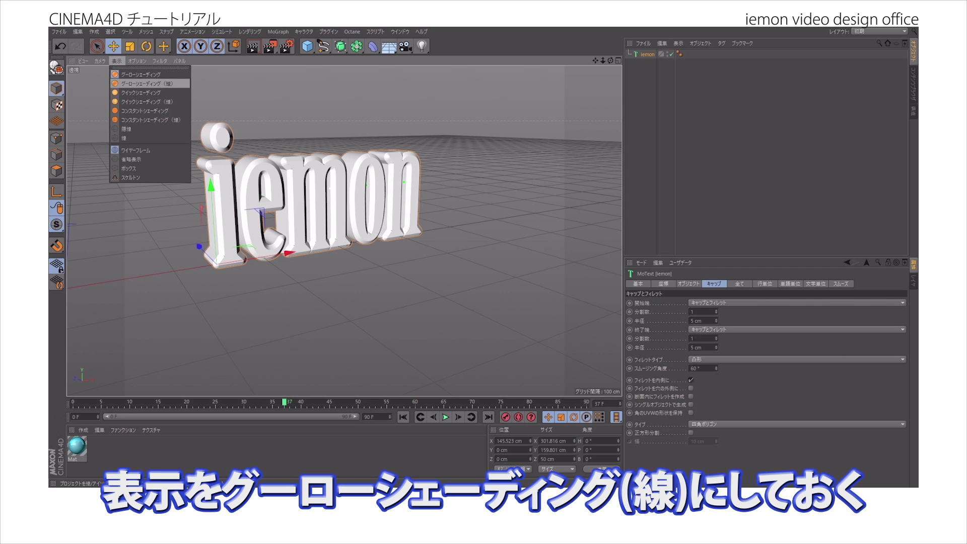
pyautogui.click(146, 83)
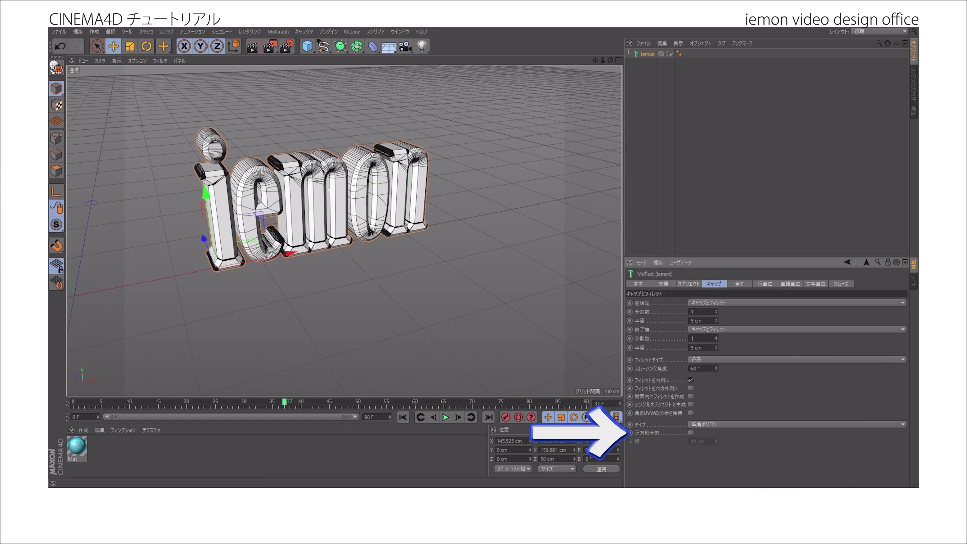
# - Enable the regular grid subdivision (正方形分割) for the caps of the iemon text
pyautogui.click(690, 433)
pyautogui.keyDown('alt'); pyautogui.moveTo(373, 242); pyautogui.dragTo(272, 206); pyautogui.keyUp('alt')
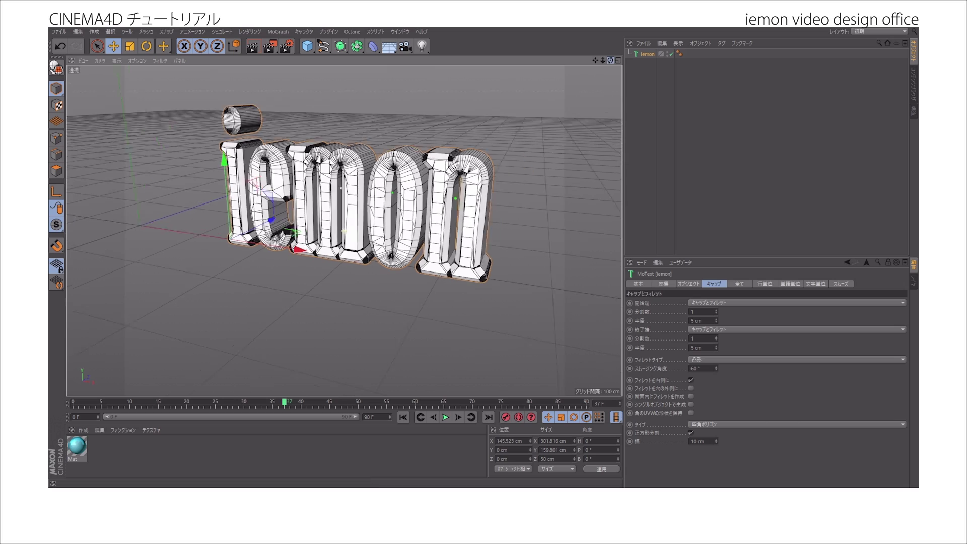
pyautogui.keyDown('alt'); pyautogui.moveTo(344, 231); pyautogui.dragTo(259, 267); pyautogui.keyUp('alt')
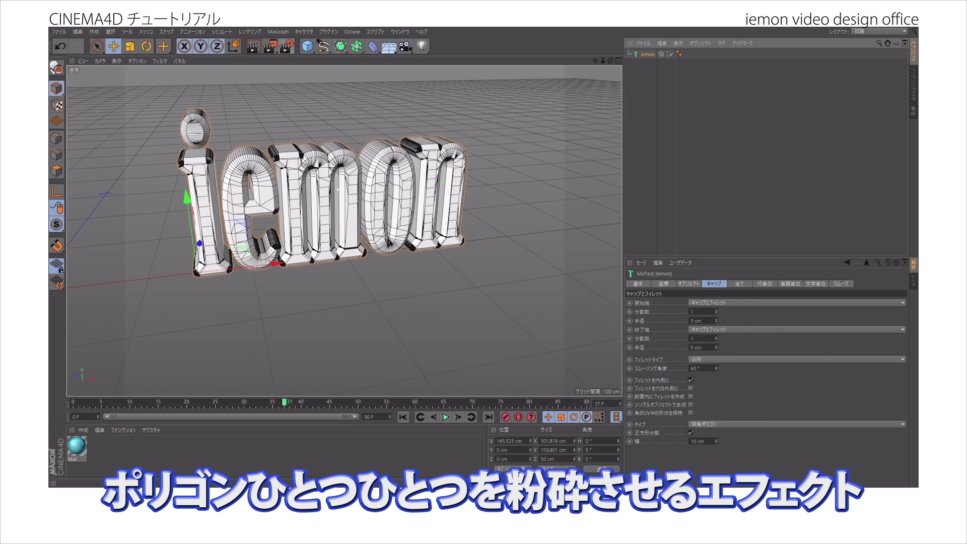
# - Add a PolyFX object and place it below the iemon text in the object list
pyautogui.click(278, 31)
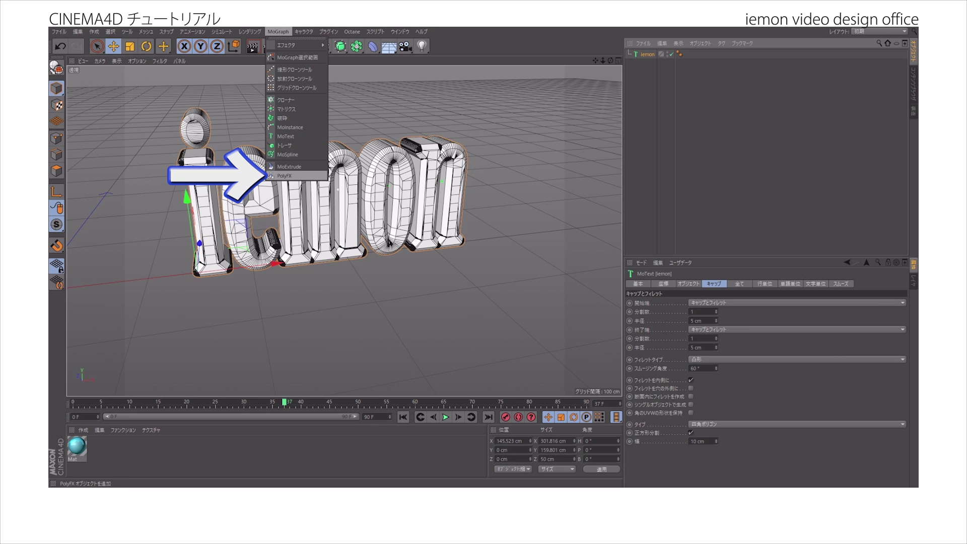
pyautogui.click(285, 176)
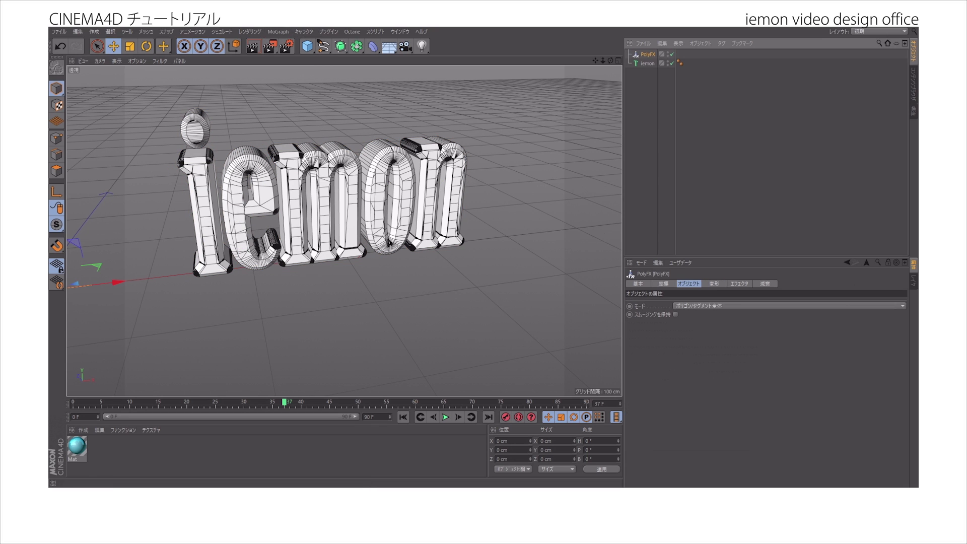
pyautogui.moveTo(648, 55); pyautogui.dragTo(649, 68)
pyautogui.click(650, 89)
# - Add a Random (ランダム) effector to the PolyFX object and check that it is listed among its effectors
pyautogui.click(649, 64)
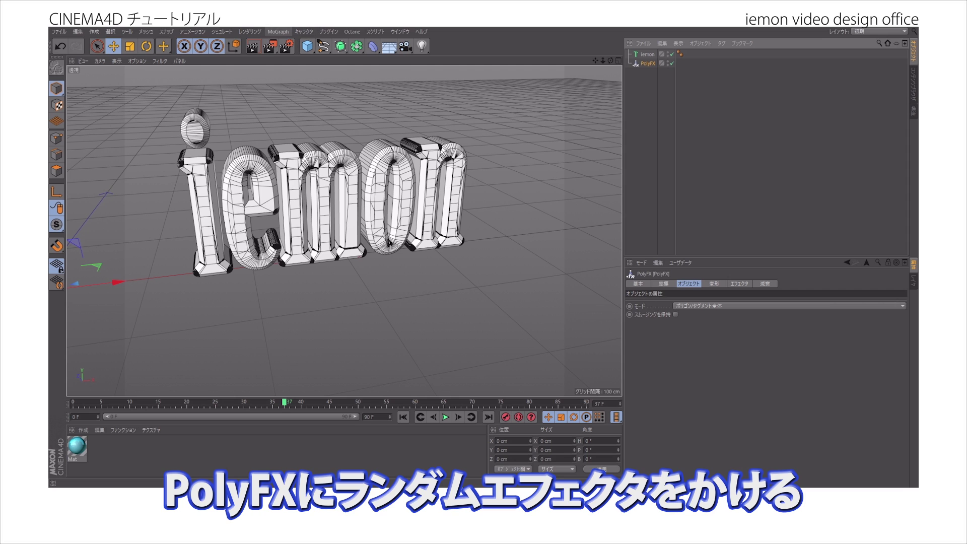
pyautogui.click(278, 32)
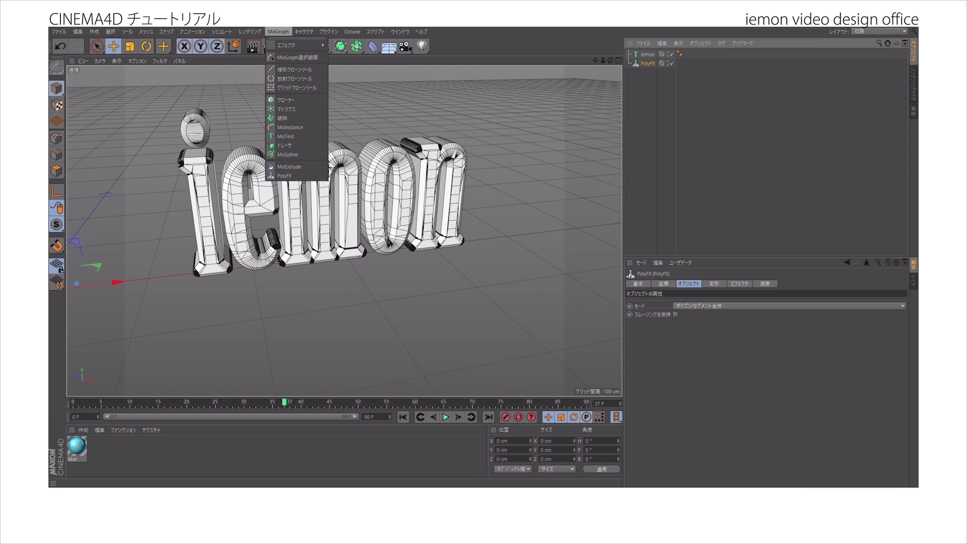
pyautogui.click(278, 31)
pyautogui.click(648, 54)
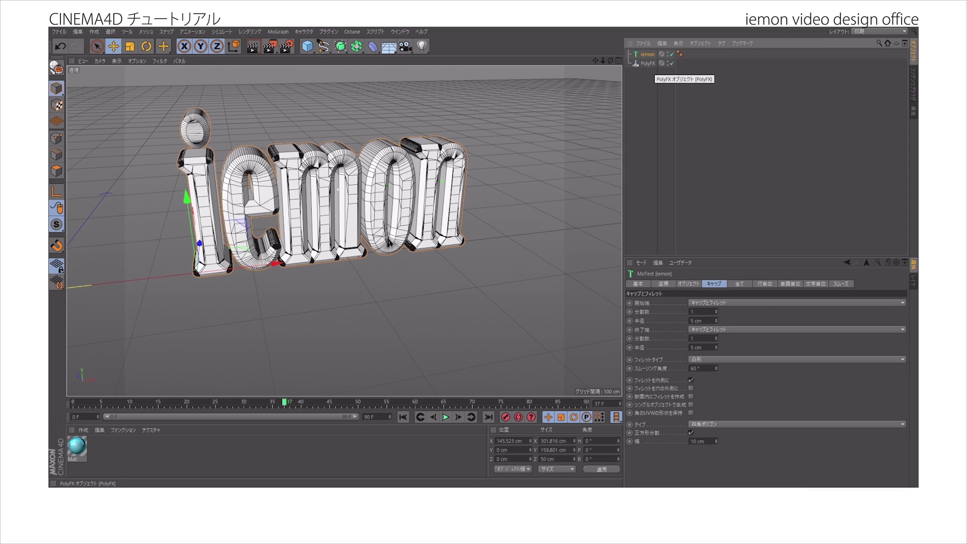
pyautogui.click(647, 64)
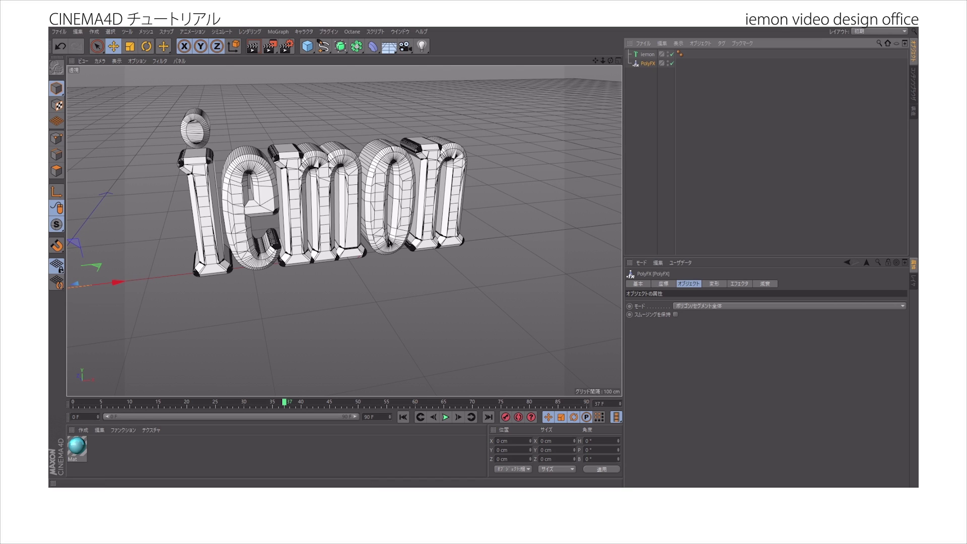
pyautogui.click(279, 31)
pyautogui.moveTo(292, 45)
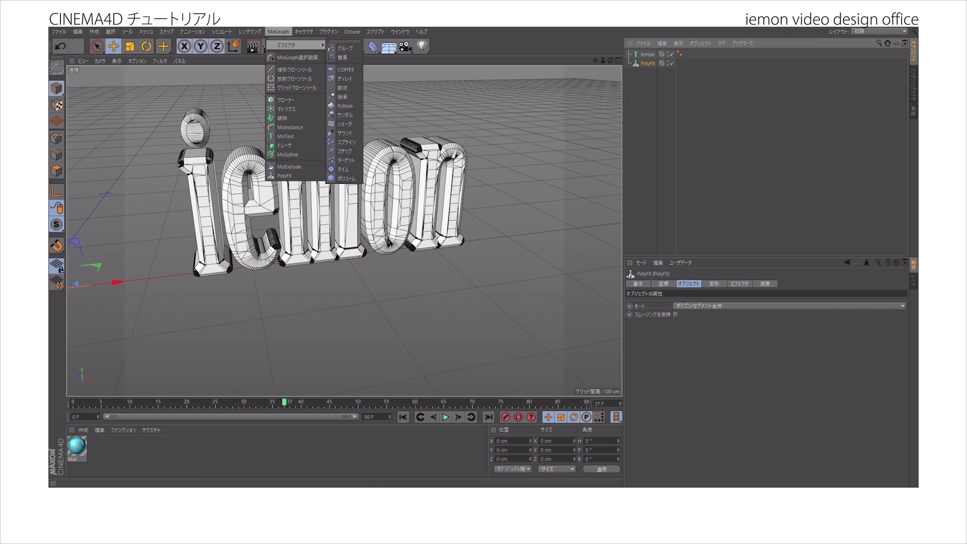
pyautogui.click(345, 115)
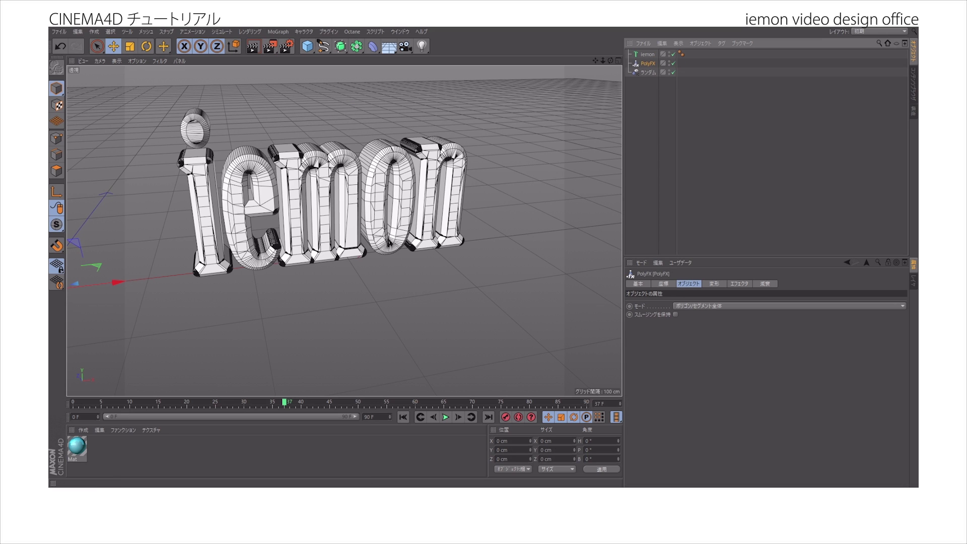
pyautogui.click(739, 284)
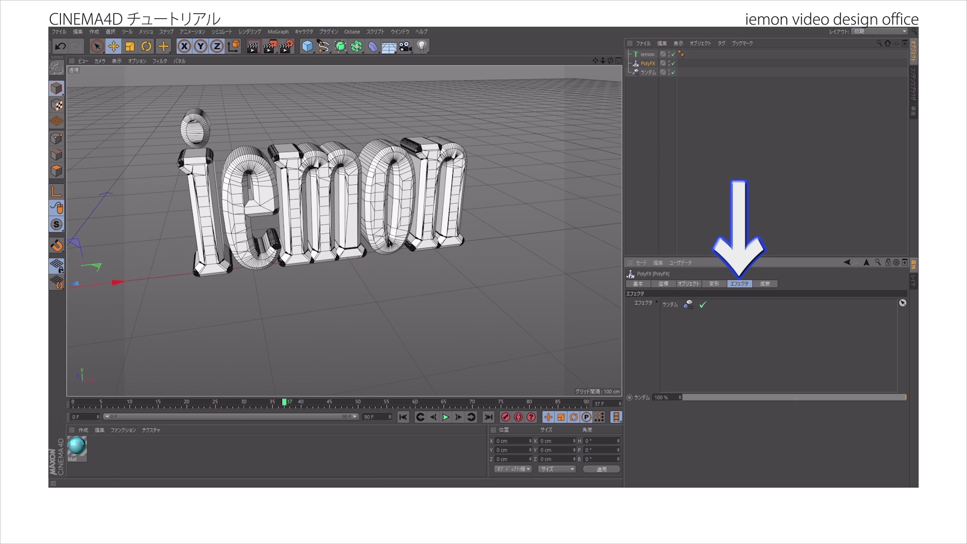
pyautogui.click(740, 151)
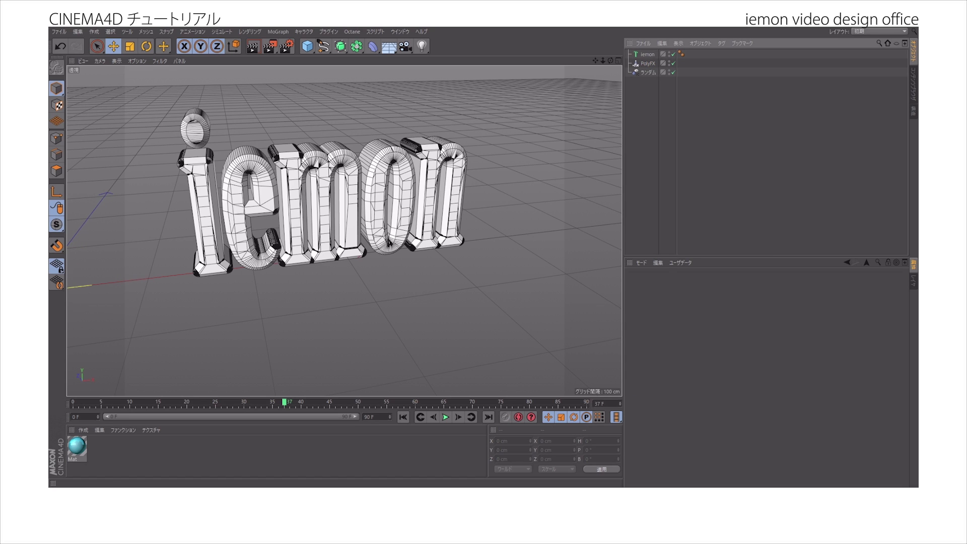
# - Make the PolyFX object a child of the iemon text
pyautogui.click(648, 64)
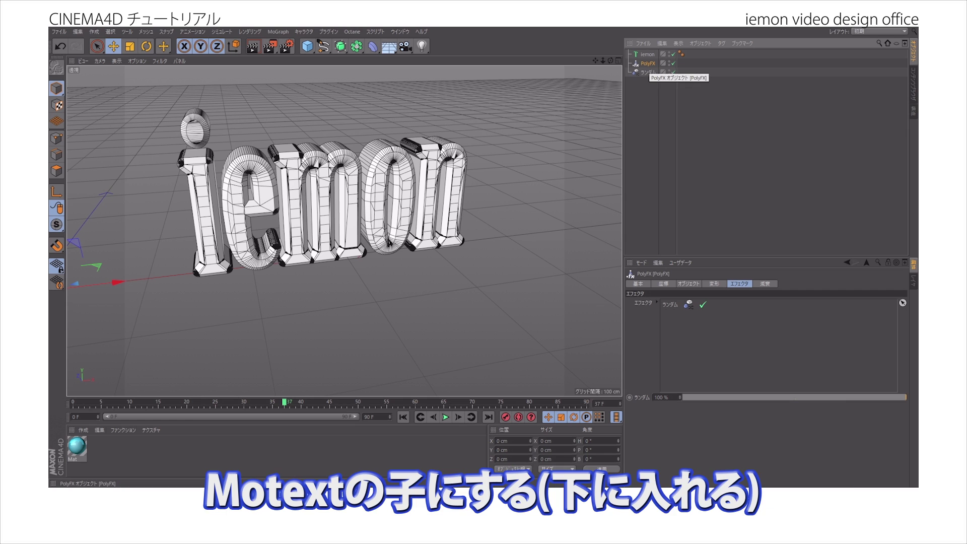
pyautogui.moveTo(648, 64); pyautogui.dragTo(647, 55)
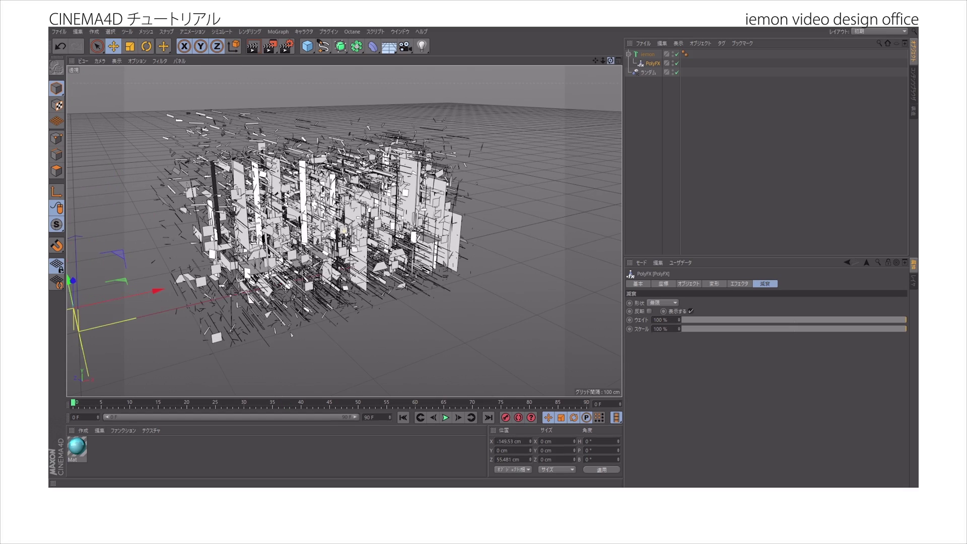
pyautogui.moveTo(595, 61); pyautogui.dragTo(605, 45)
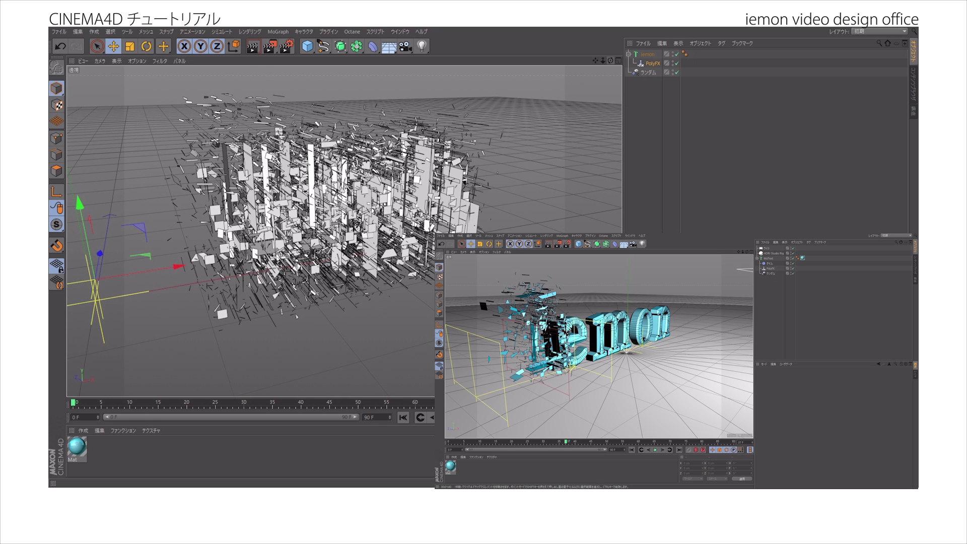
pyautogui.moveTo(611, 60)
pyautogui.mouseDown()
pyautogui.moveTo(621, 70)
pyautogui.moveTo(616, 64)
pyautogui.mouseUp()
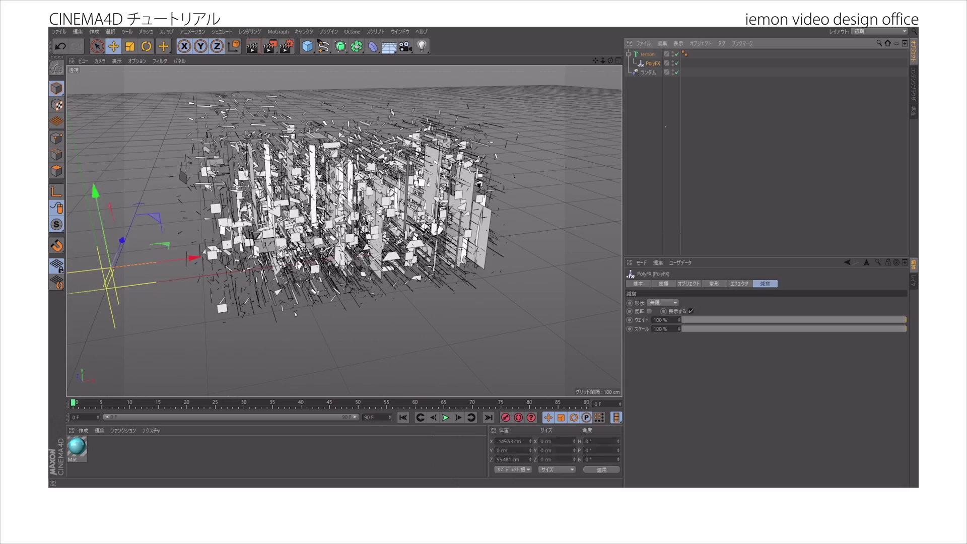
# - Set the PolyFX falloff shape to capsule (カプセル) and move PolyFX along X to about -103 cm
pyautogui.click(638, 283)
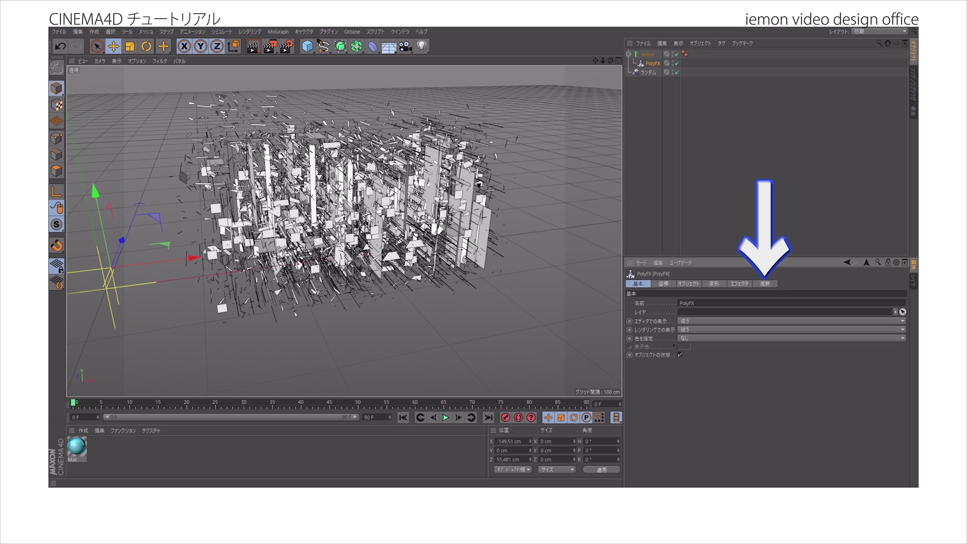
pyautogui.click(765, 284)
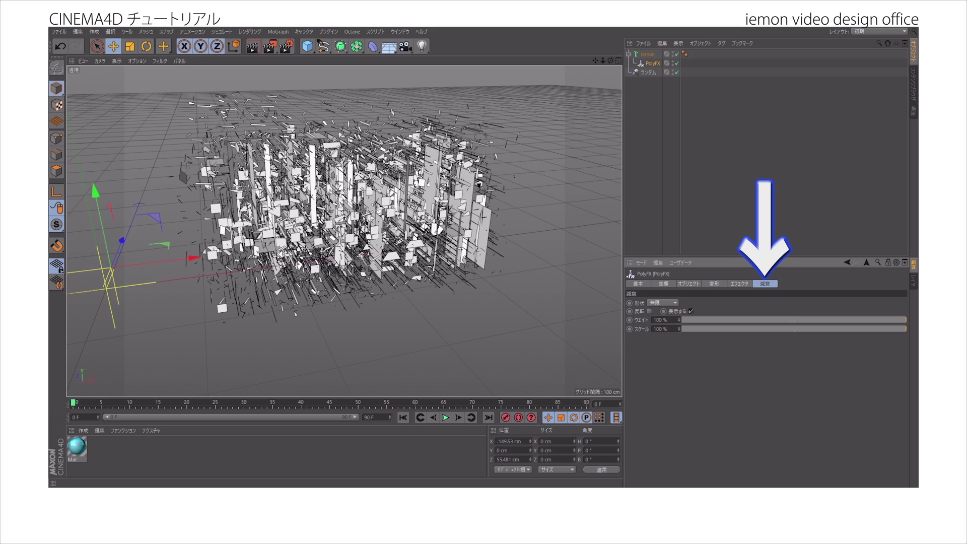
pyautogui.click(661, 303)
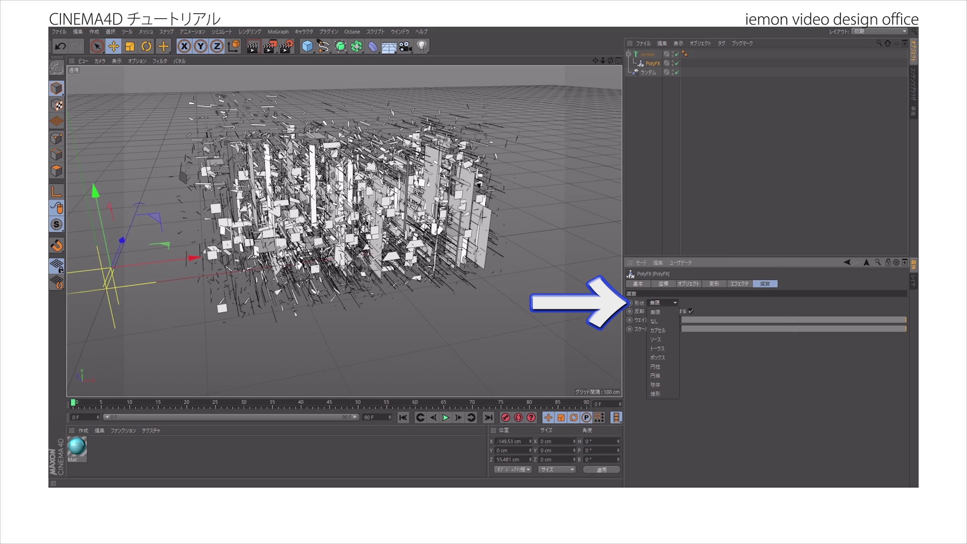
pyautogui.click(658, 330)
pyautogui.moveTo(194, 258); pyautogui.dragTo(237, 253)
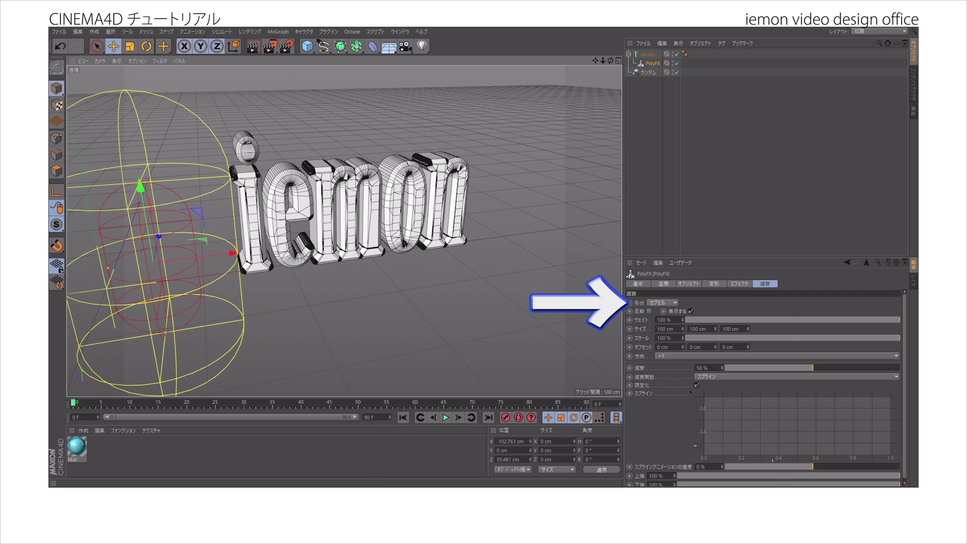
# - Change the PolyFX falloff shape to cylinder (円柱) and move it along X through the iemon letters
pyautogui.click(663, 302)
pyautogui.click(662, 357)
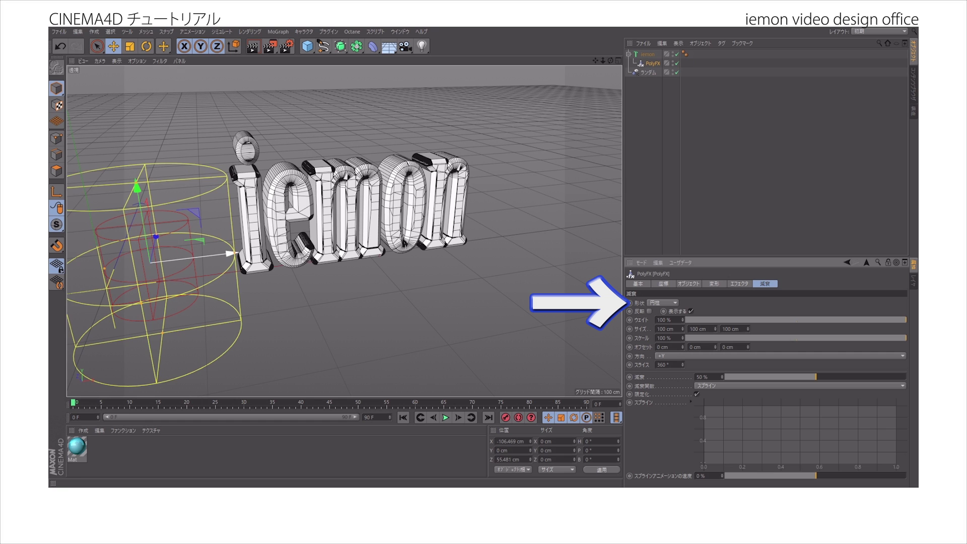
pyautogui.moveTo(230, 254); pyautogui.dragTo(350, 241)
pyautogui.moveTo(351, 240); pyautogui.dragTo(433, 232)
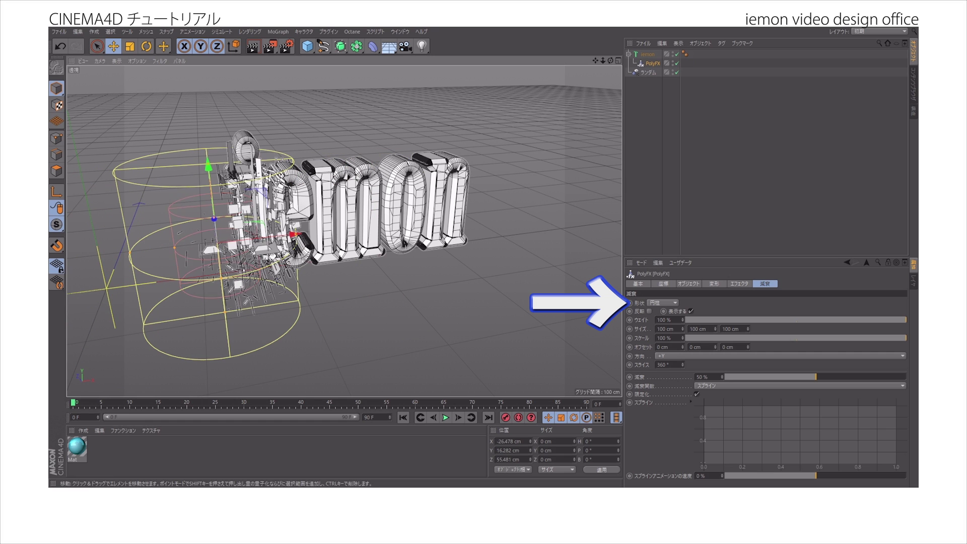
# - Set the PolyFX falloff shape to linear (線形) and move PolyFX to about X -147 cm, Y 54 cm
pyautogui.click(663, 302)
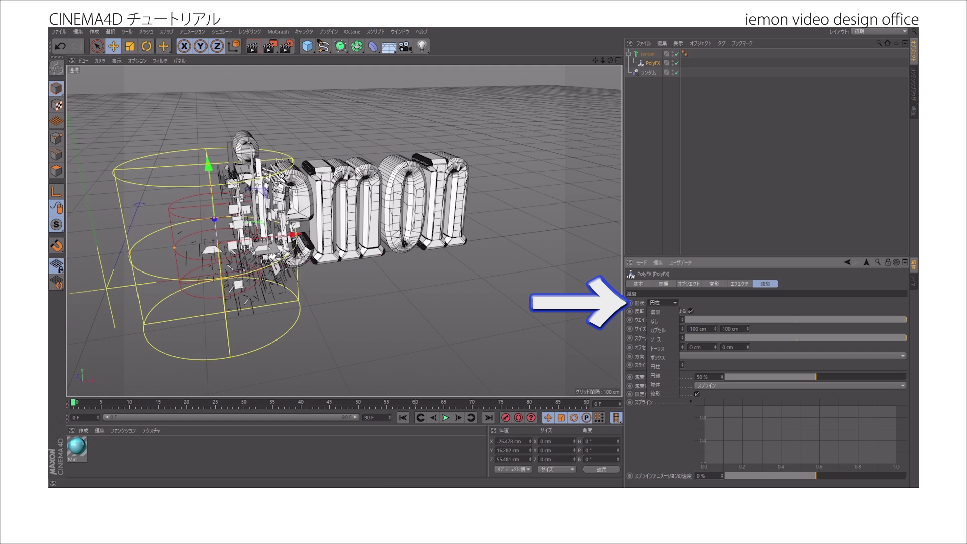
pyautogui.click(655, 394)
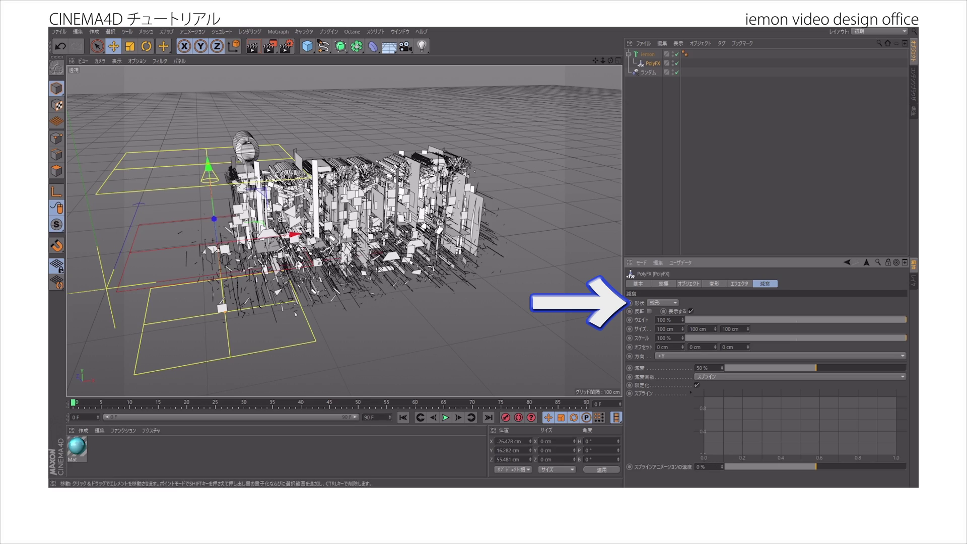
pyautogui.moveTo(295, 235); pyautogui.dragTo(294, 235)
pyautogui.moveTo(294, 235); pyautogui.dragTo(174, 250)
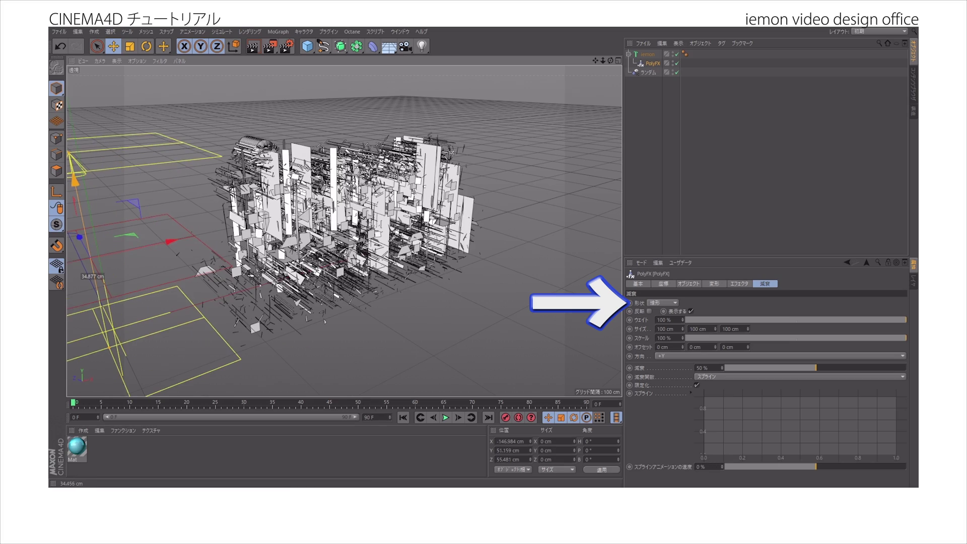
pyautogui.moveTo(91, 260); pyautogui.dragTo(100, 303)
pyautogui.moveTo(100, 336); pyautogui.dragTo(81, 235)
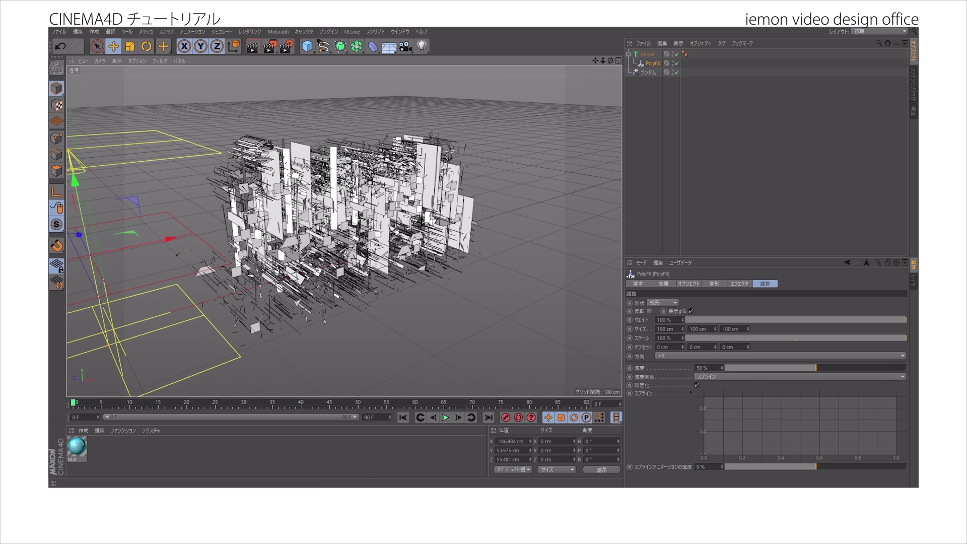
# - Rotate the linear falloff 90° in bank and move it into the first letters at about X -41 cm, Y 44 cm
pyautogui.keyDown('alt'); pyautogui.moveTo(343, 232); pyautogui.dragTo(373, 239); pyautogui.keyUp('alt')
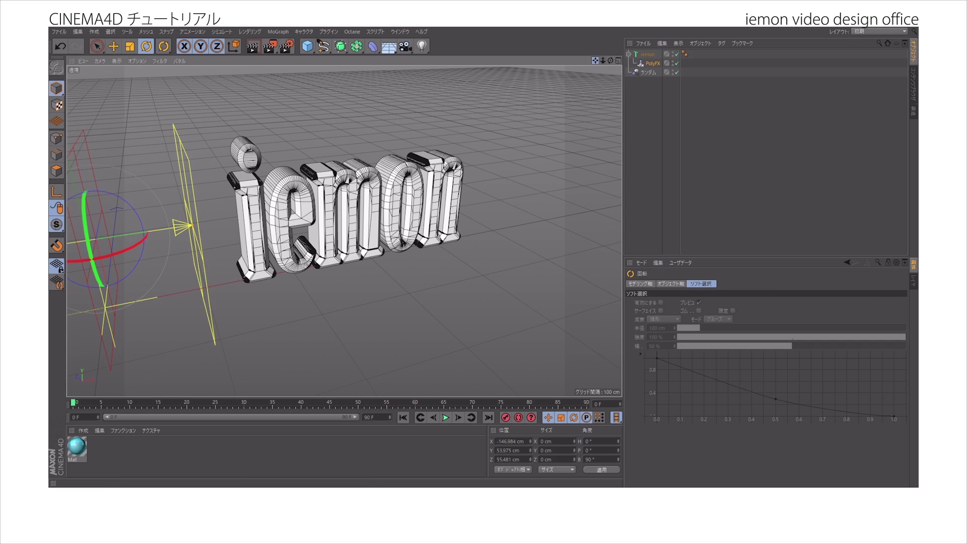
pyautogui.keyDown('alt'); pyautogui.moveTo(344, 232); pyautogui.dragTo(438, 216, button='middle'); pyautogui.keyUp('alt')
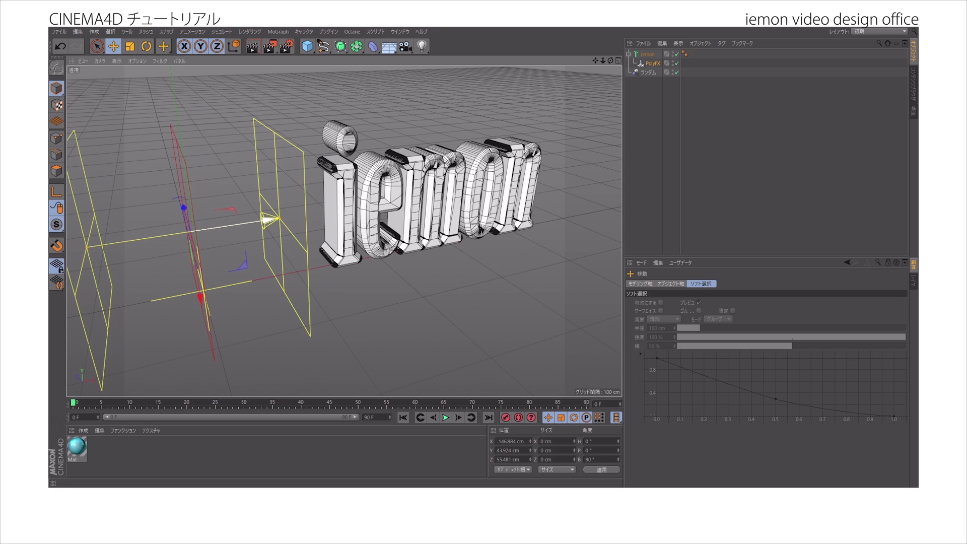
pyautogui.moveTo(268, 220); pyautogui.dragTo(271, 220)
pyautogui.moveTo(191, 244); pyautogui.dragTo(241, 237)
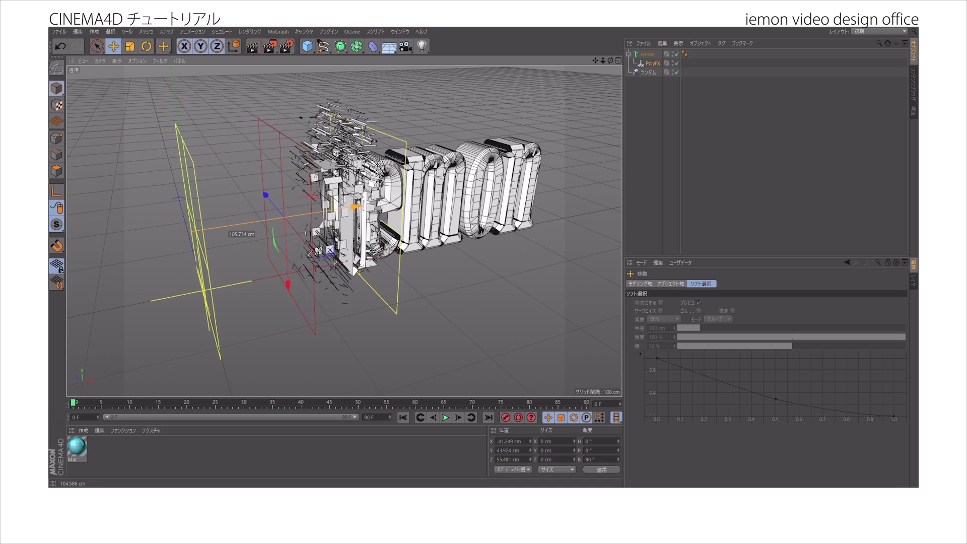
pyautogui.keyDown('alt'); pyautogui.moveTo(355, 206); pyautogui.dragTo(280, 177); pyautogui.keyUp('alt')
pyautogui.keyDown('alt'); pyautogui.moveTo(281, 176); pyautogui.dragTo(274, 182, button='middle'); pyautogui.keyUp('alt')
# - Add a Time (タイム) effector to the iemon text, listed below it among the objects, and preview the animation
pyautogui.moveTo(246, 403); pyautogui.dragTo(73, 403)
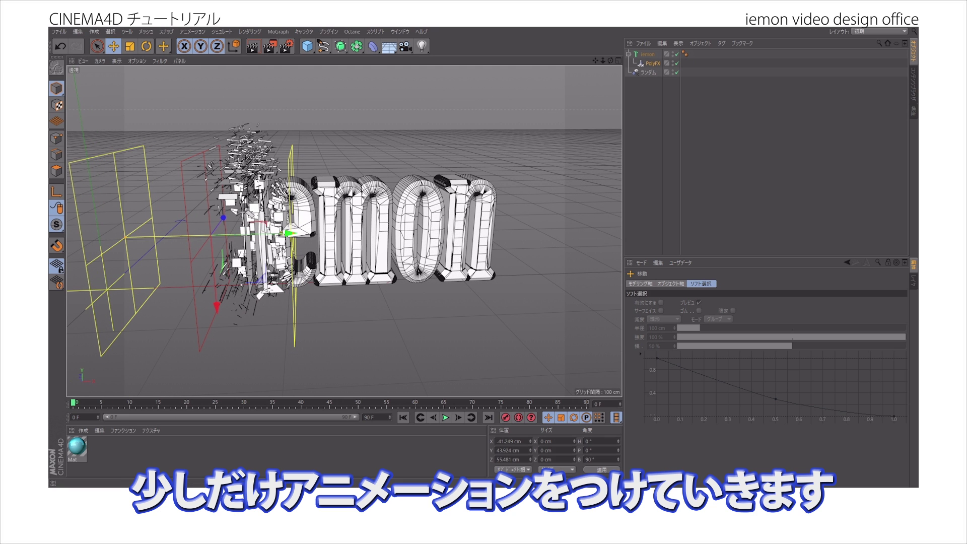
pyautogui.click(726, 131)
pyautogui.click(648, 54)
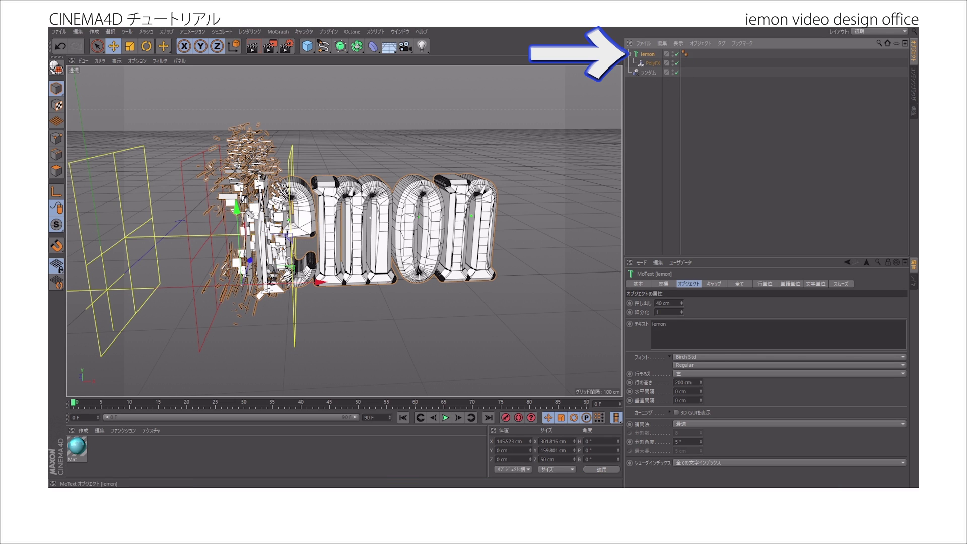
pyautogui.click(278, 31)
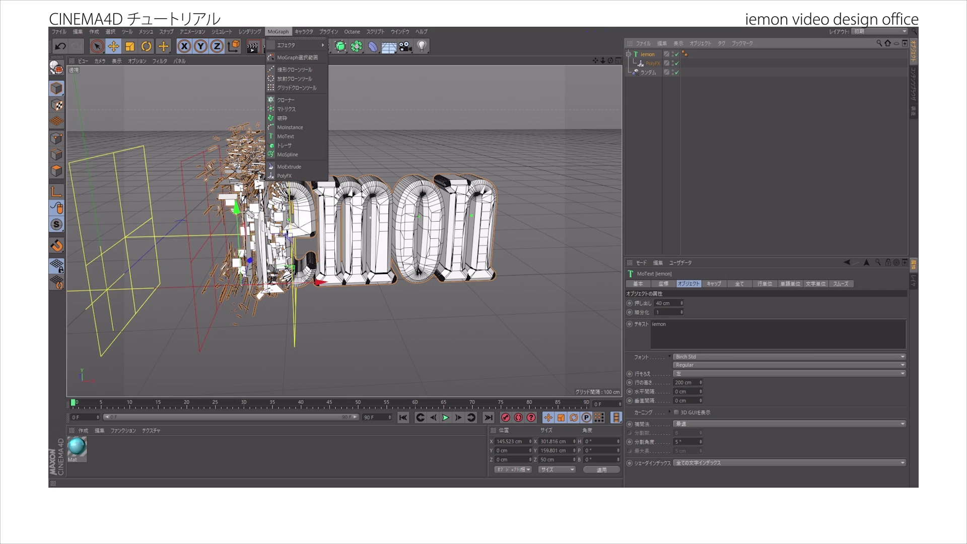
pyautogui.moveTo(292, 45)
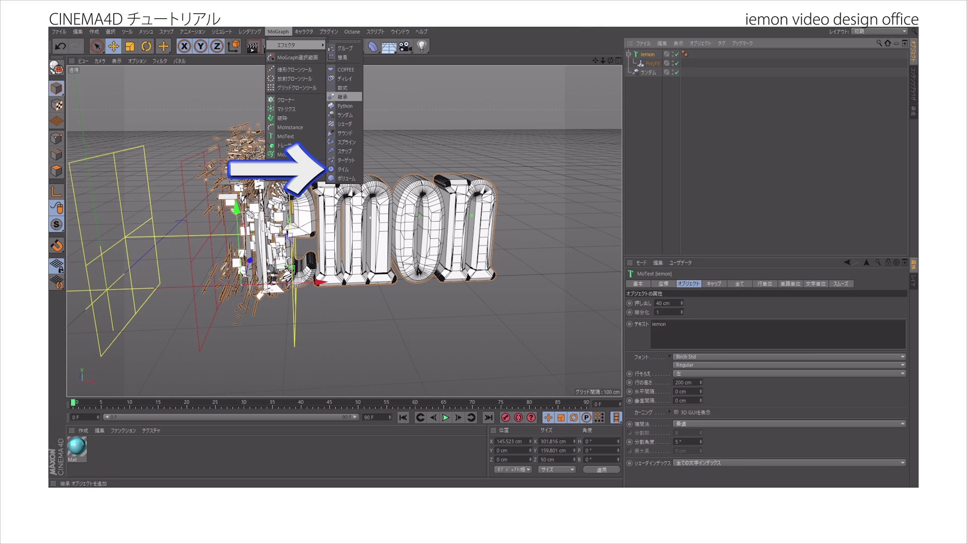
pyautogui.click(344, 169)
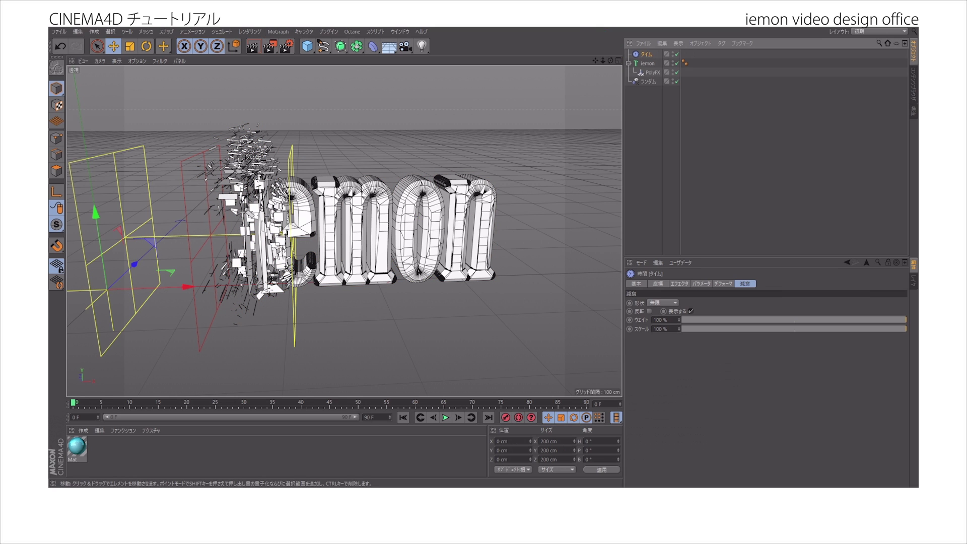
pyautogui.click(650, 106)
pyautogui.click(445, 418)
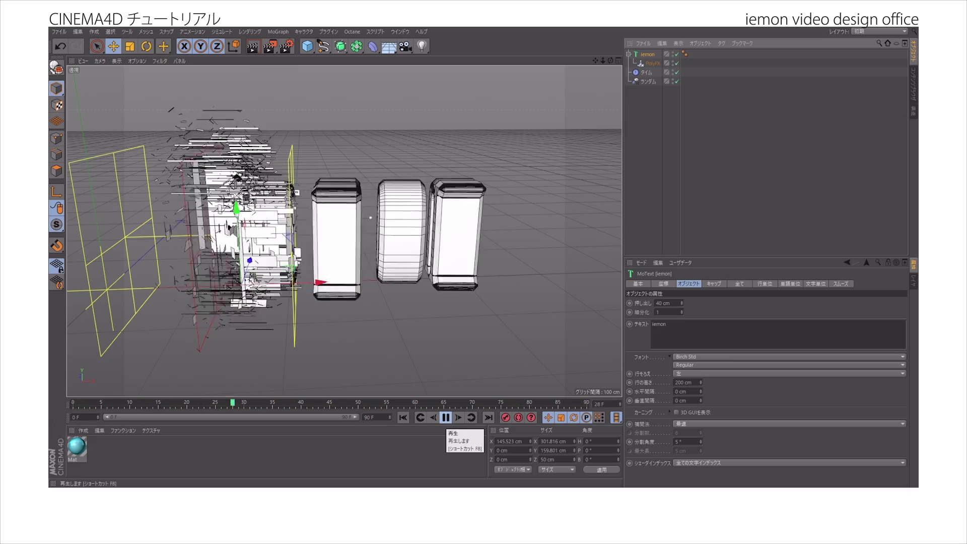
pyautogui.click(445, 417)
# - Set the Time effector's R.H rotation to 10° and play the animation from frame 0
pyautogui.click(646, 72)
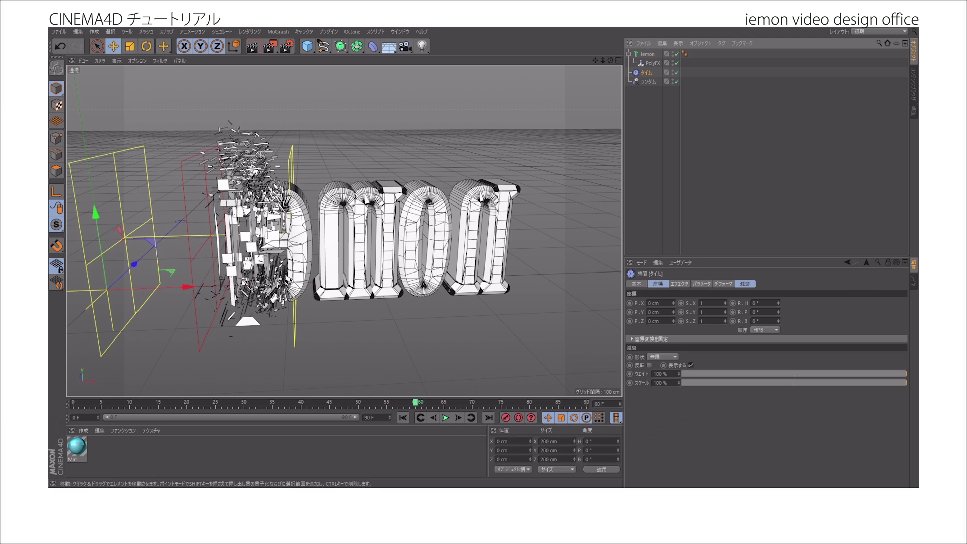
pyautogui.click(702, 284)
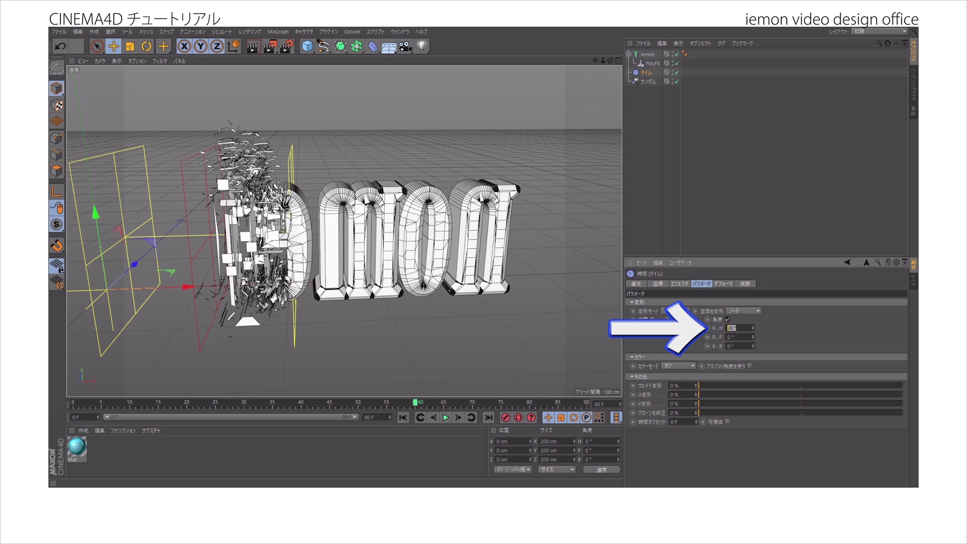
pyautogui.press('Return')
pyautogui.moveTo(415, 403); pyautogui.dragTo(73, 402)
pyautogui.click(446, 418)
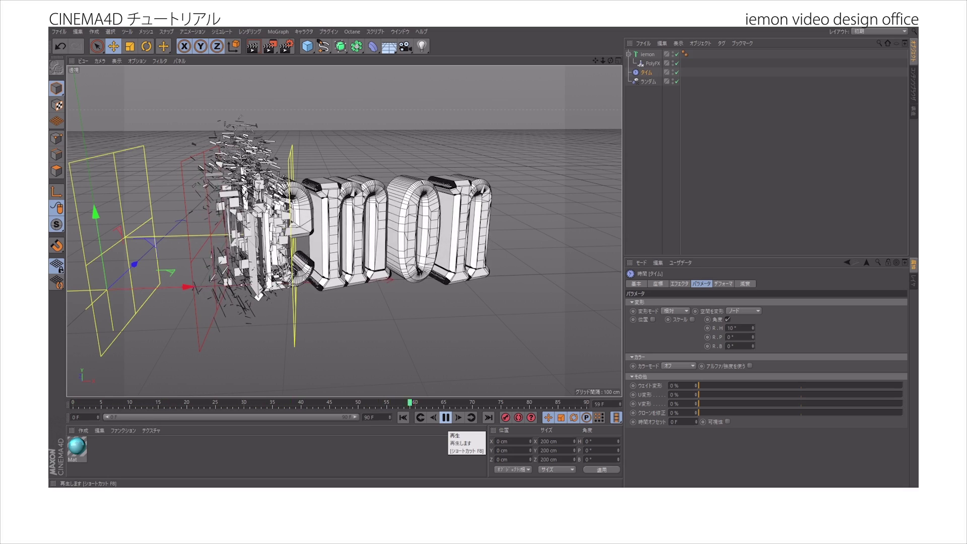
pyautogui.click(445, 418)
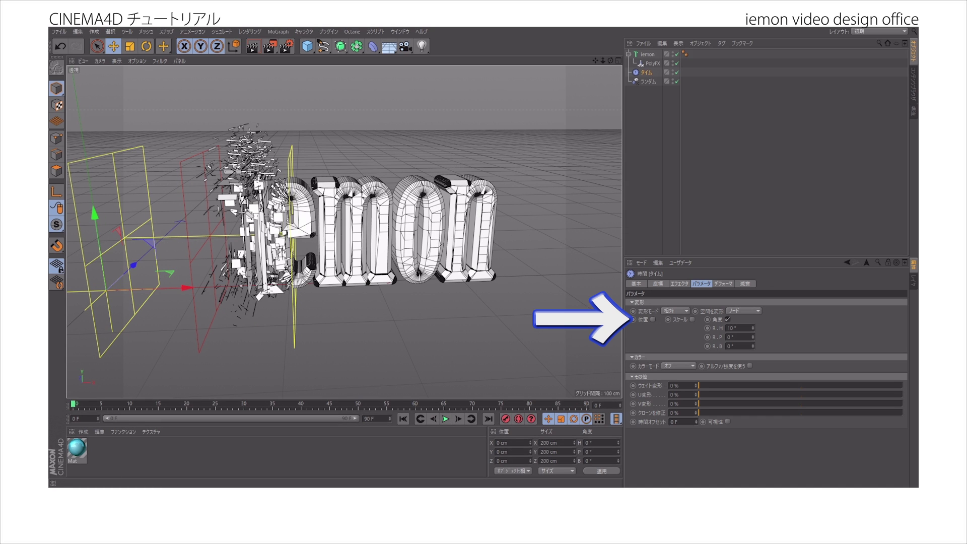
# - Enable position (位置) on the Time effector, set its P.Z to -10 cm and play the animation
pyautogui.click(653, 319)
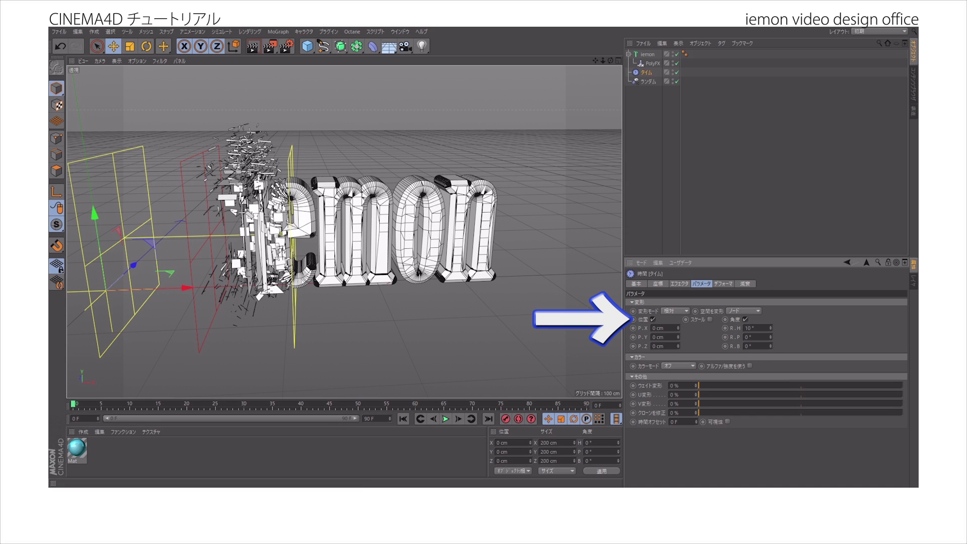
pyautogui.doubleClick(658, 346)
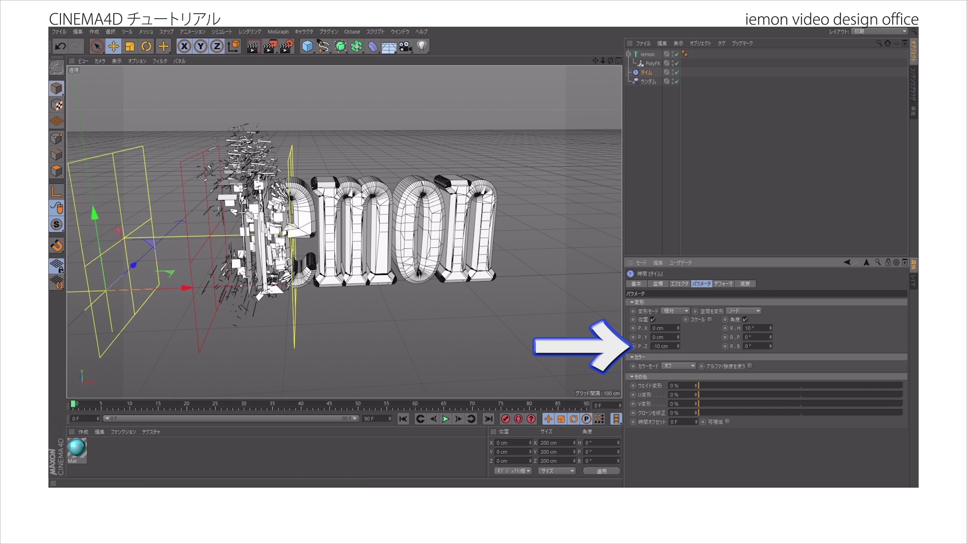
pyautogui.click(446, 419)
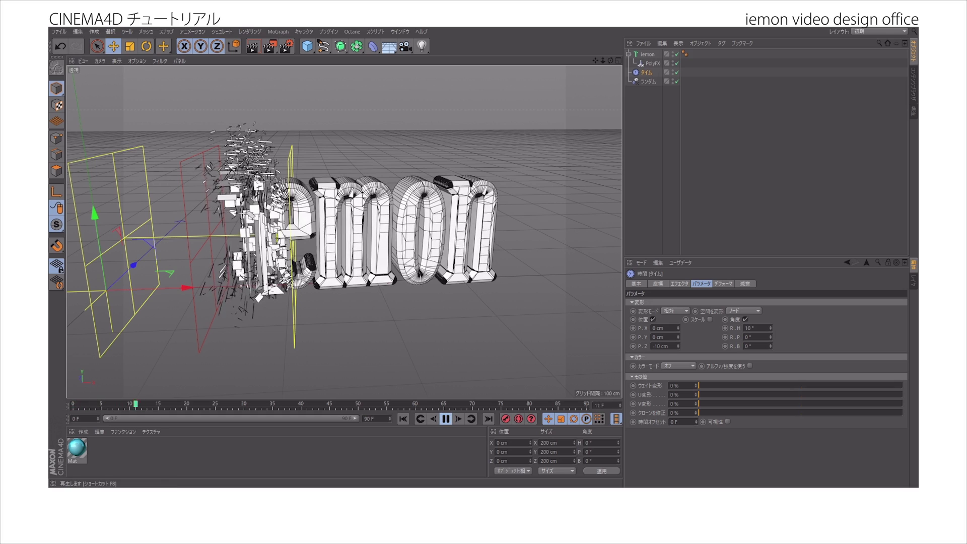
pyautogui.click(446, 419)
# - Replay the animation from frame 0, viewing the iemon letters from a lower angle
pyautogui.moveTo(610, 60); pyautogui.dragTo(600, 56)
pyautogui.click(471, 230)
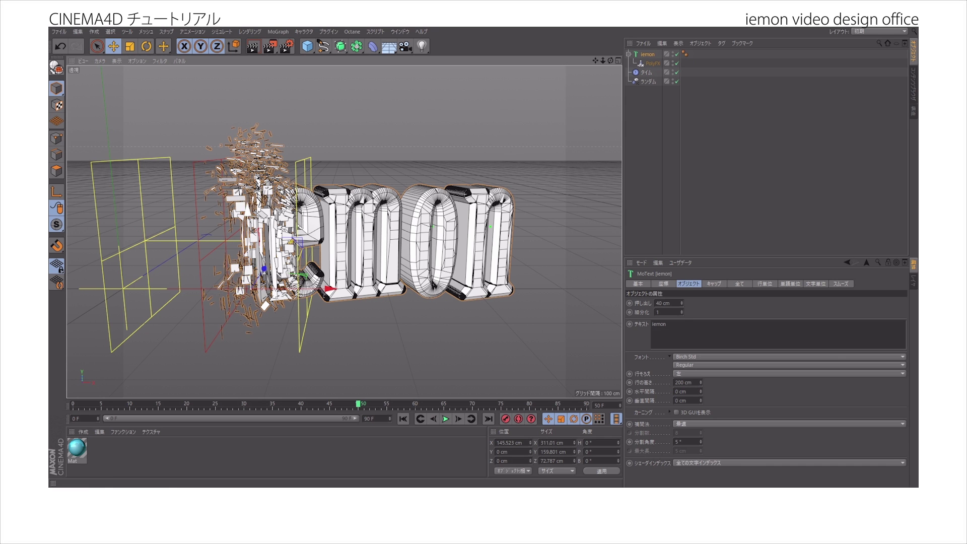
pyautogui.moveTo(358, 404); pyautogui.dragTo(73, 405)
pyautogui.click(446, 419)
pyautogui.click(445, 418)
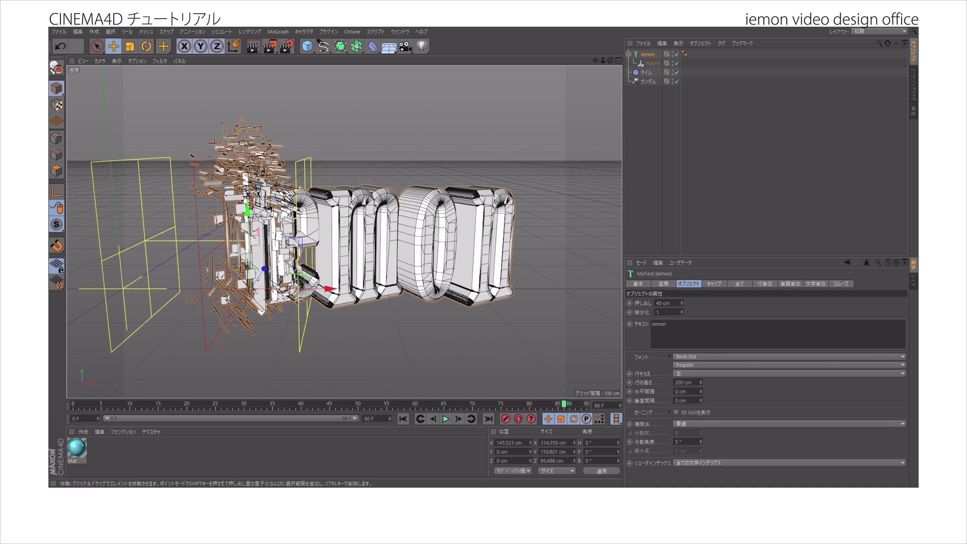
# - Add the existing Time (タイム) effector to the PolyFX effector list and play the animation
pyautogui.click(653, 63)
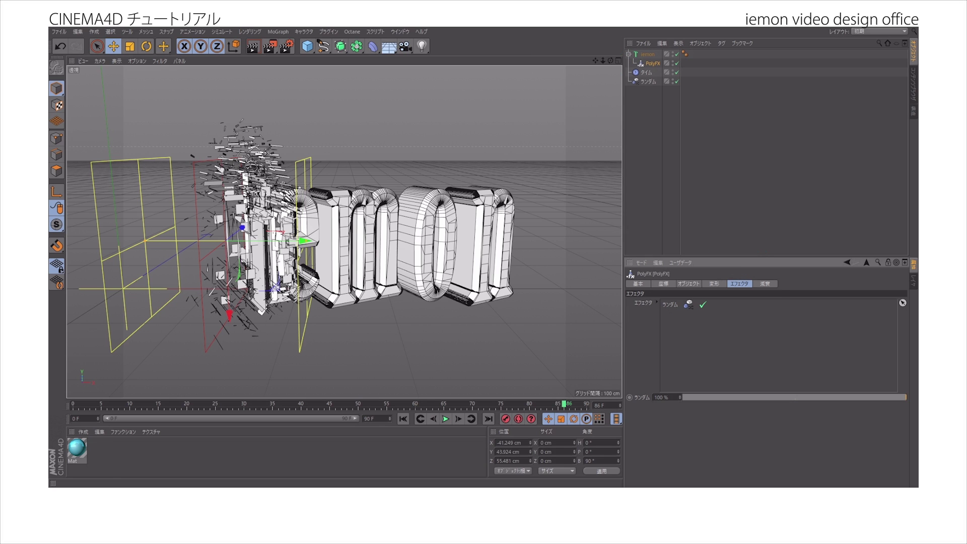
pyautogui.click(646, 73)
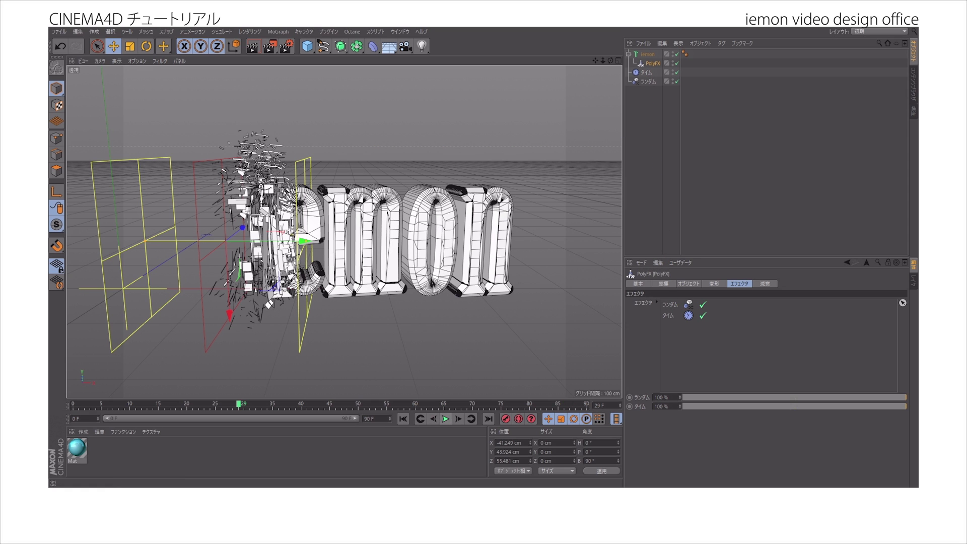
pyautogui.hotkey('shift', 'f')
pyautogui.click(446, 419)
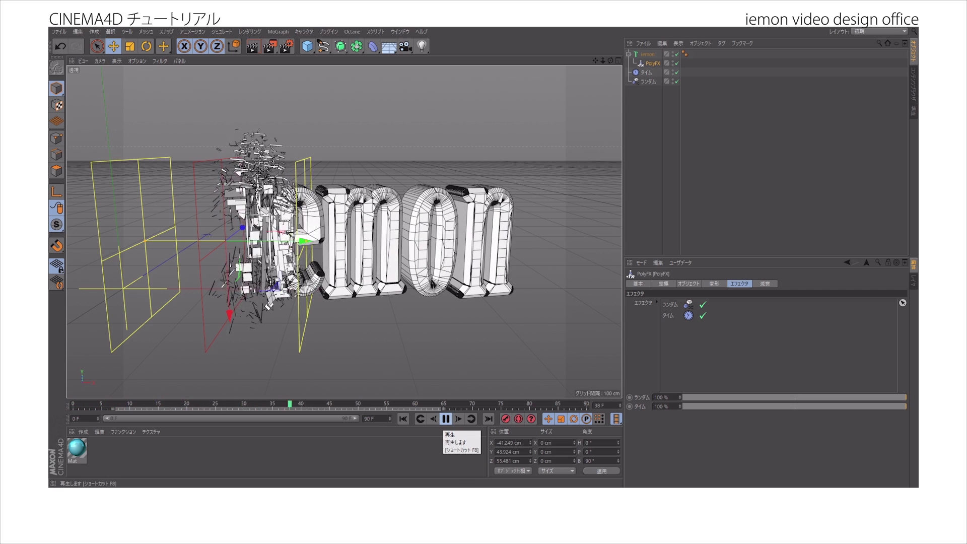
pyautogui.click(446, 419)
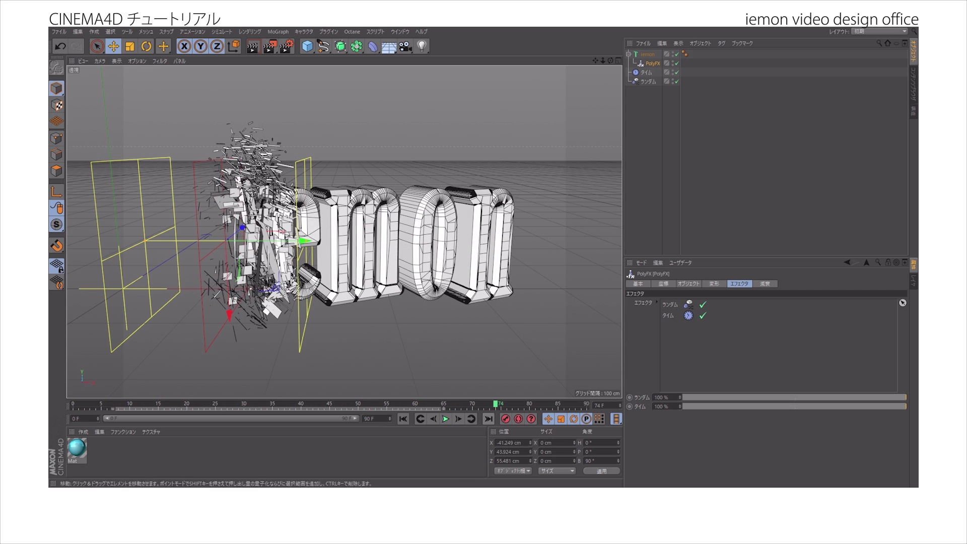
# - Remove the Time (タイム) effector from the PolyFX effector list and clear the object selection
pyautogui.click(668, 316)
pyautogui.press('Delete')
pyautogui.click(745, 161)
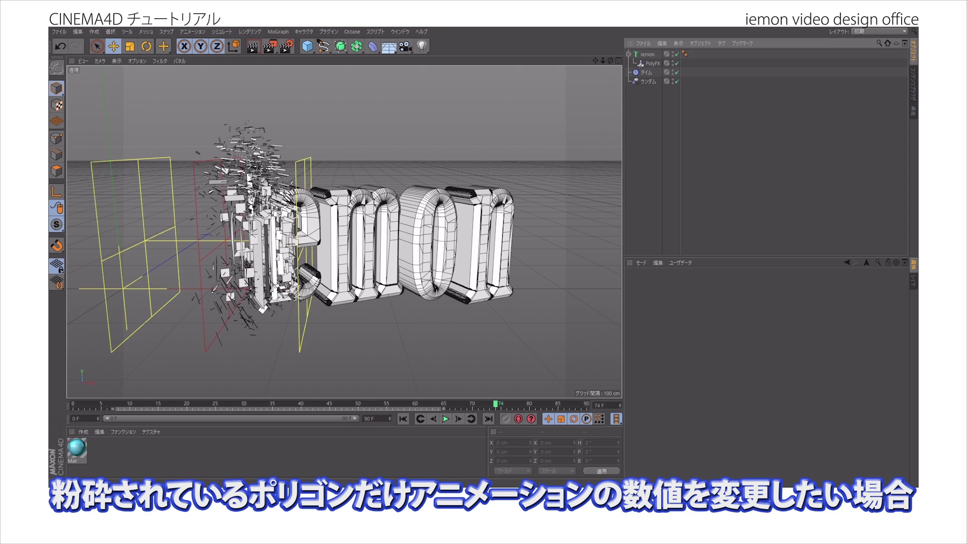
# - Add a second Time (タイム) effector to PolyFX and check it in the PolyFX effector list
pyautogui.click(653, 63)
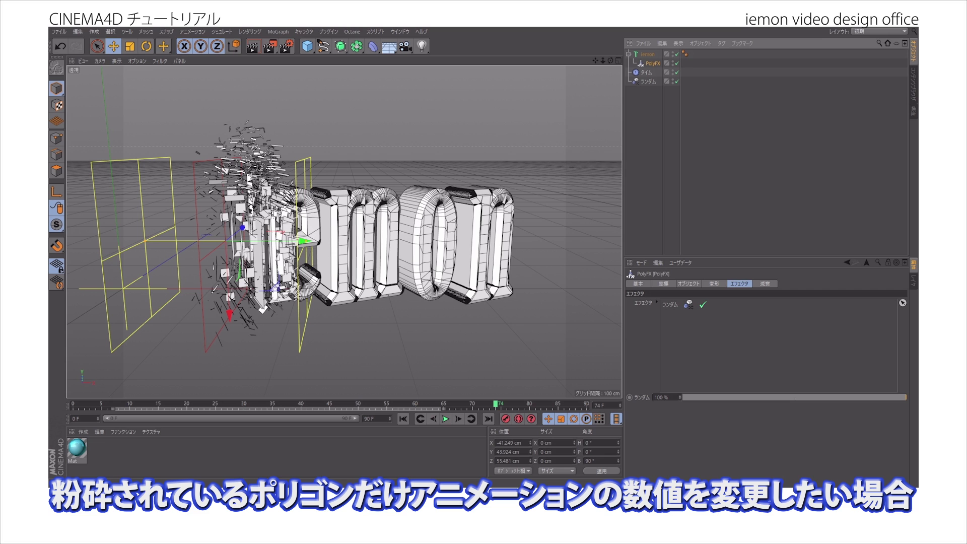
pyautogui.click(278, 32)
pyautogui.moveTo(297, 44)
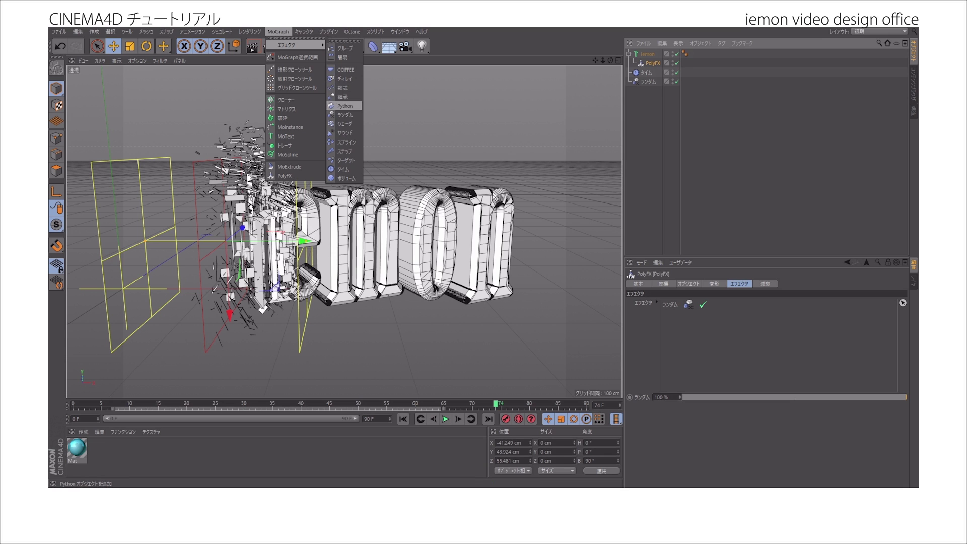
pyautogui.click(343, 169)
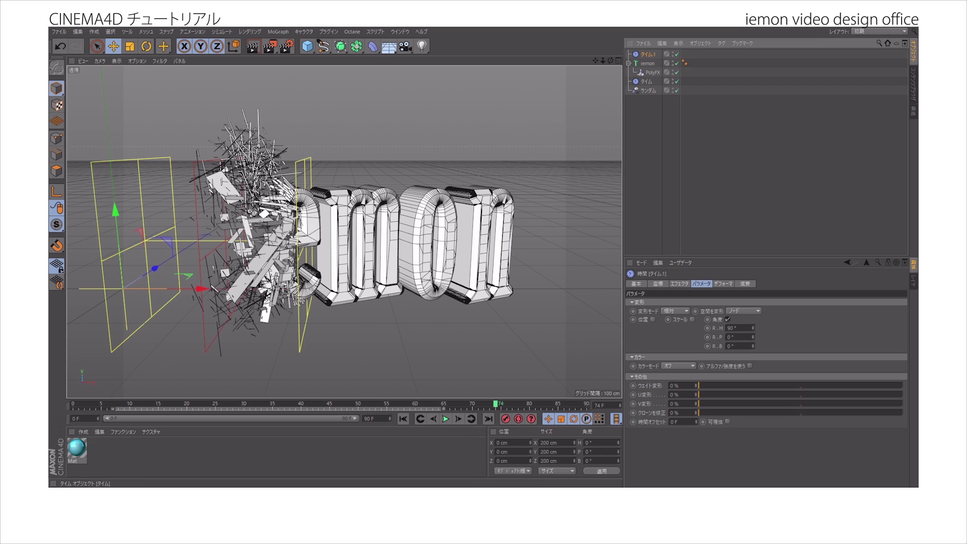
pyautogui.click(653, 72)
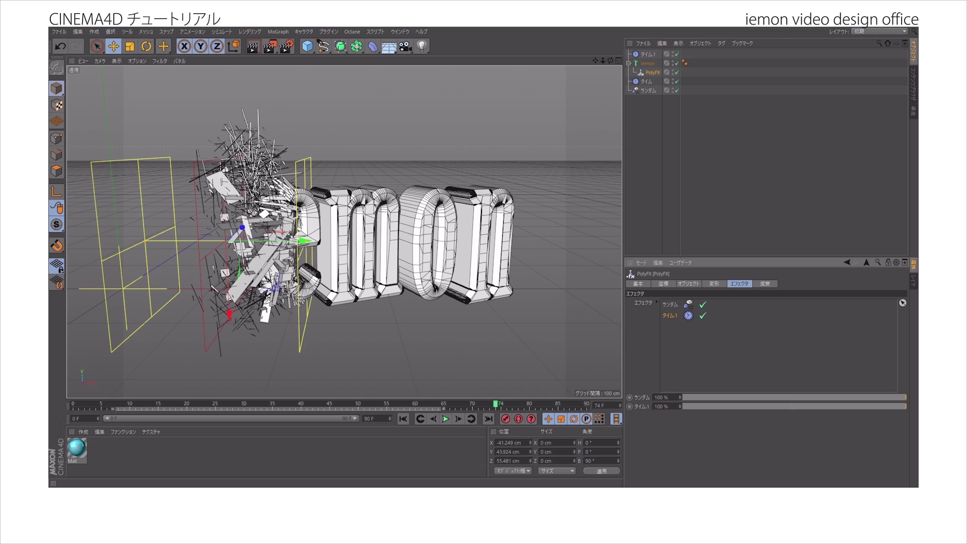
# - Set the second Time effector's R.H rotation to 500°
pyautogui.click(647, 82)
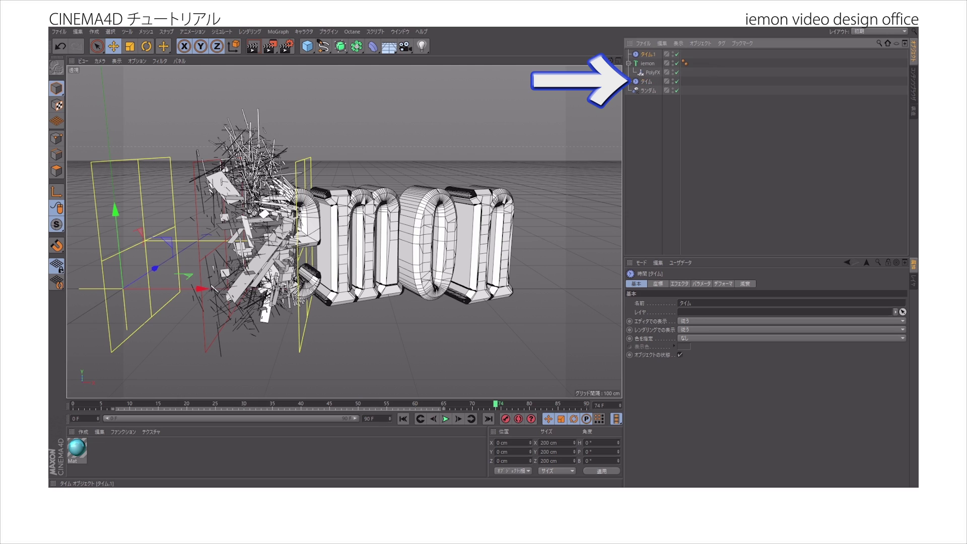
pyautogui.click(648, 54)
pyautogui.click(658, 284)
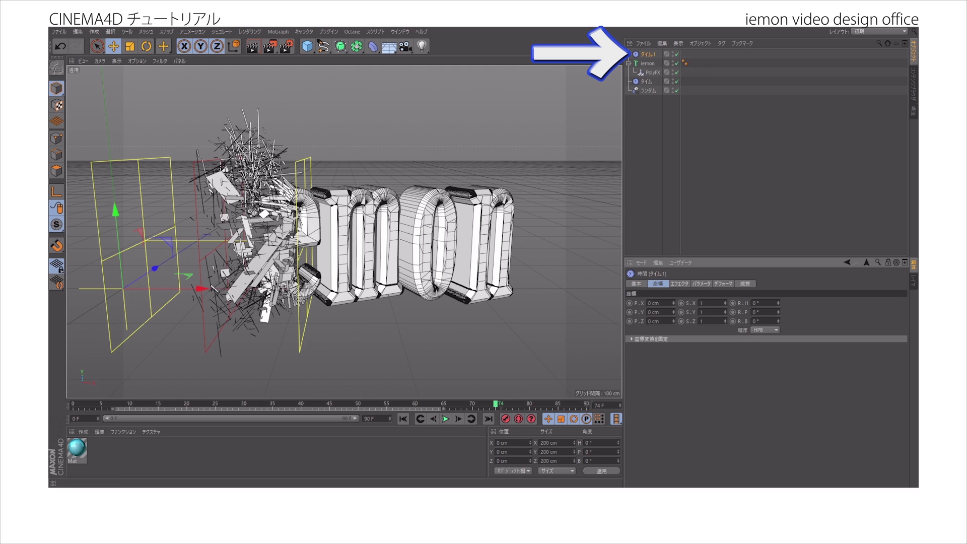
pyautogui.click(652, 73)
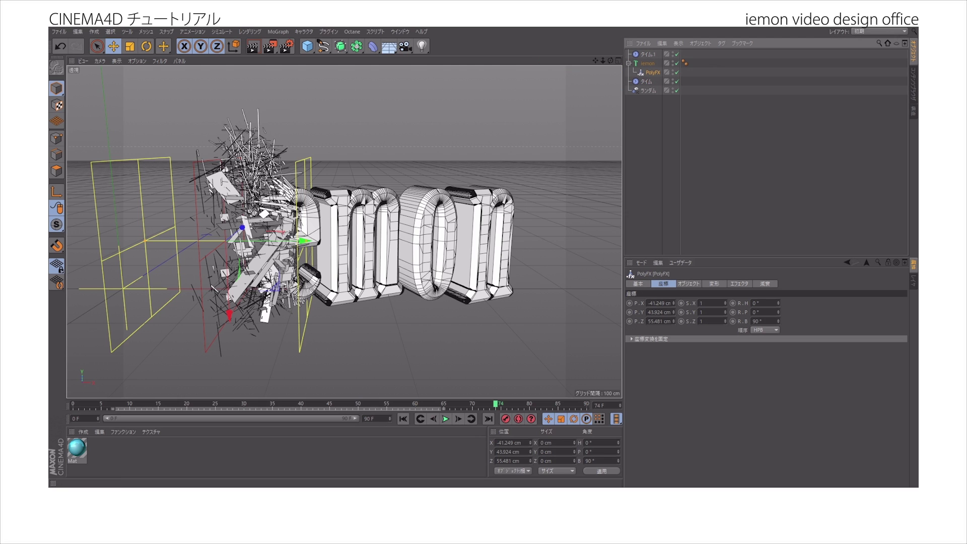
pyautogui.click(689, 284)
pyautogui.click(664, 284)
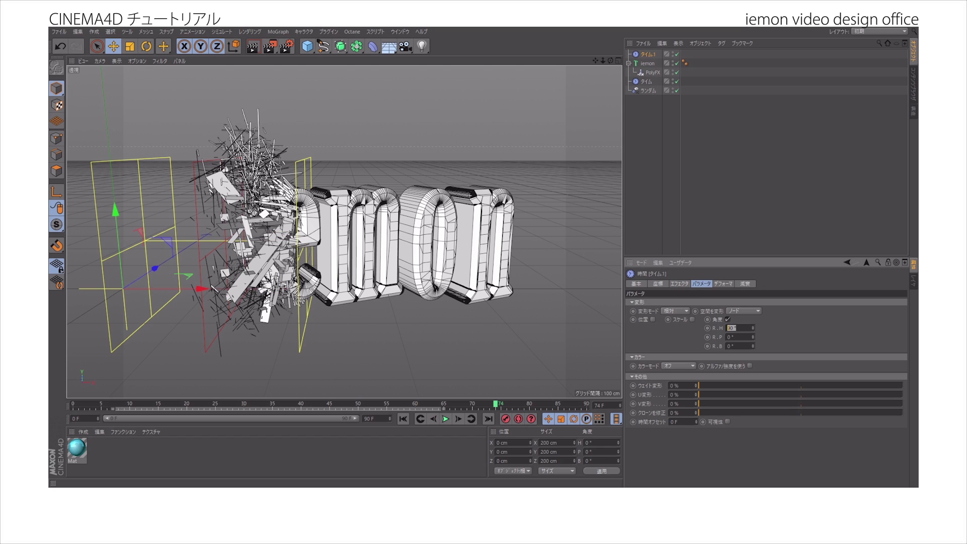
pyautogui.write('00')
pyautogui.press('Return')
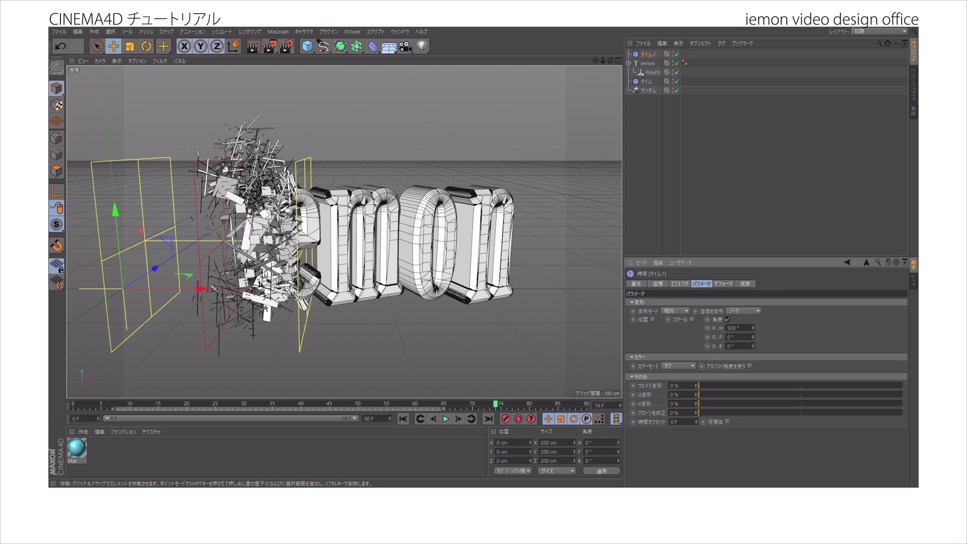
# - Play the animation twice from frame 0 to examine the rotation of the shattered polygons
pyautogui.moveTo(496, 404); pyautogui.dragTo(73, 404)
pyautogui.click(446, 418)
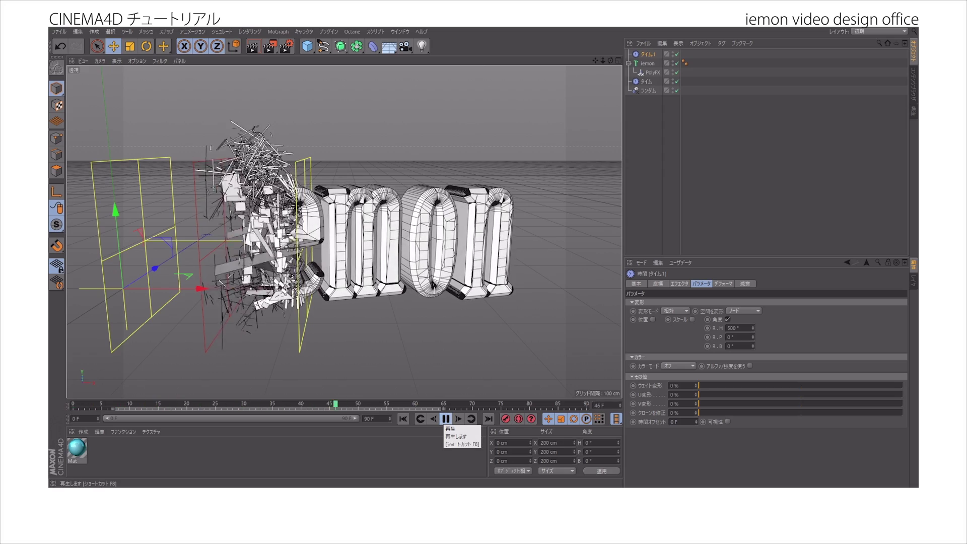
pyautogui.click(446, 419)
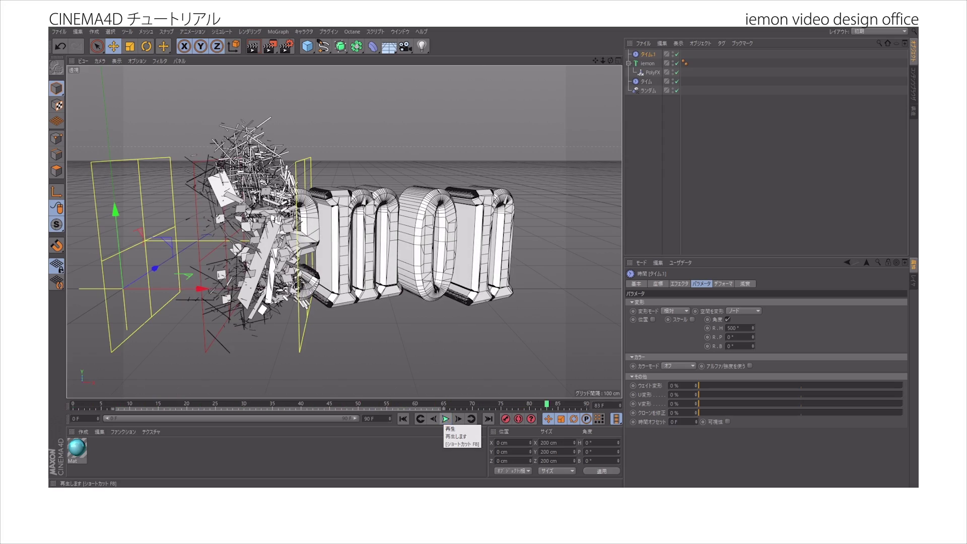
pyautogui.moveTo(547, 404); pyautogui.dragTo(73, 404)
pyautogui.click(446, 419)
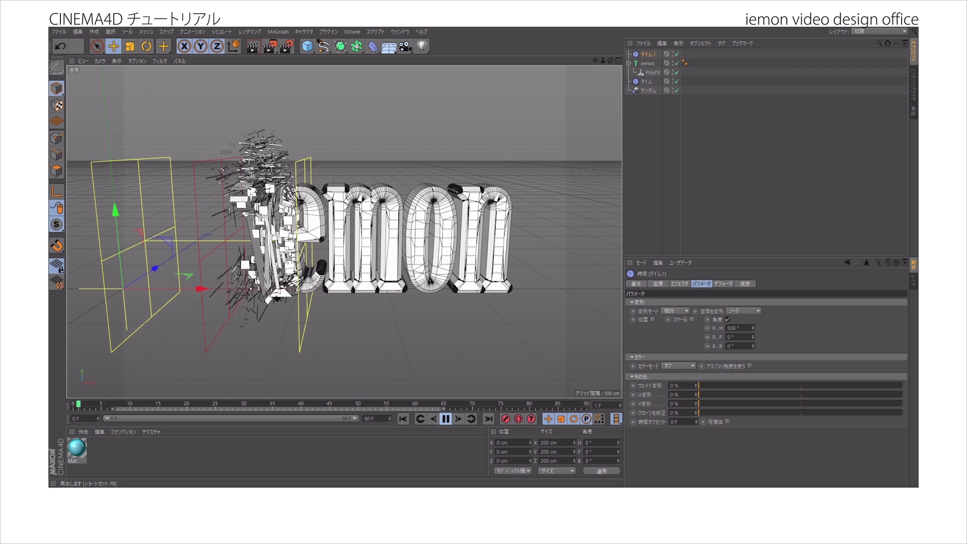
pyautogui.click(446, 419)
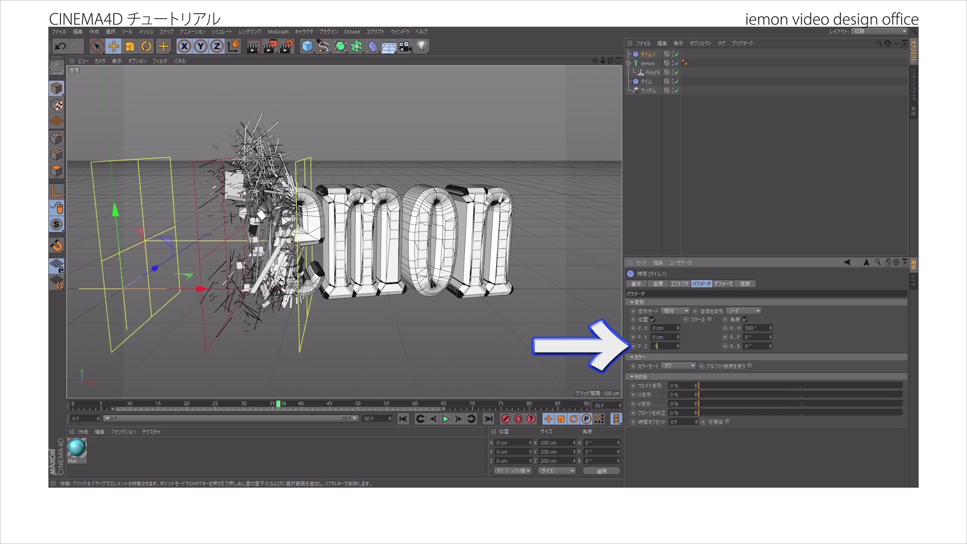
# - Enable position on the second Time effector, set its P.Z to -100 cm and play the animation from frame 0
pyautogui.write('-100')
pyautogui.press('Return')
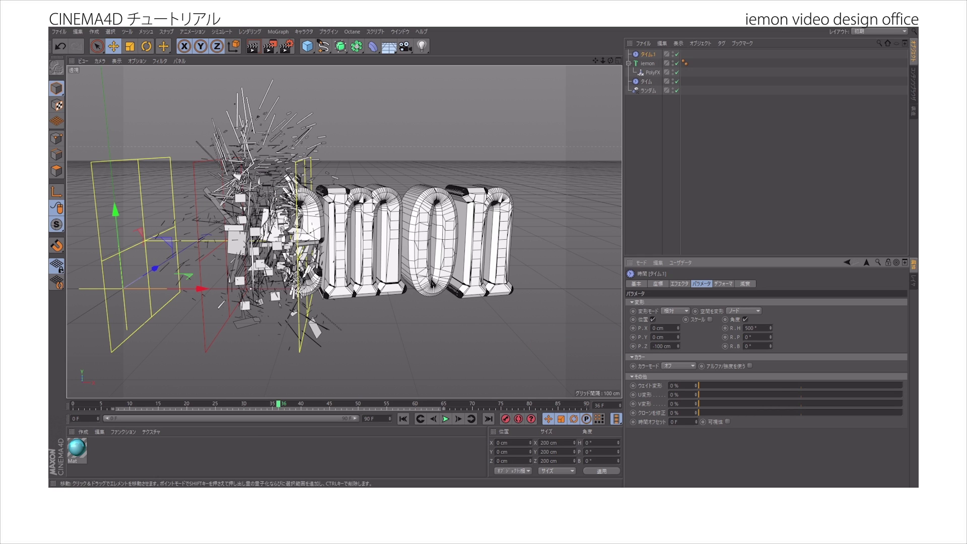
pyautogui.moveTo(419, 404); pyautogui.dragTo(73, 405)
pyautogui.click(446, 419)
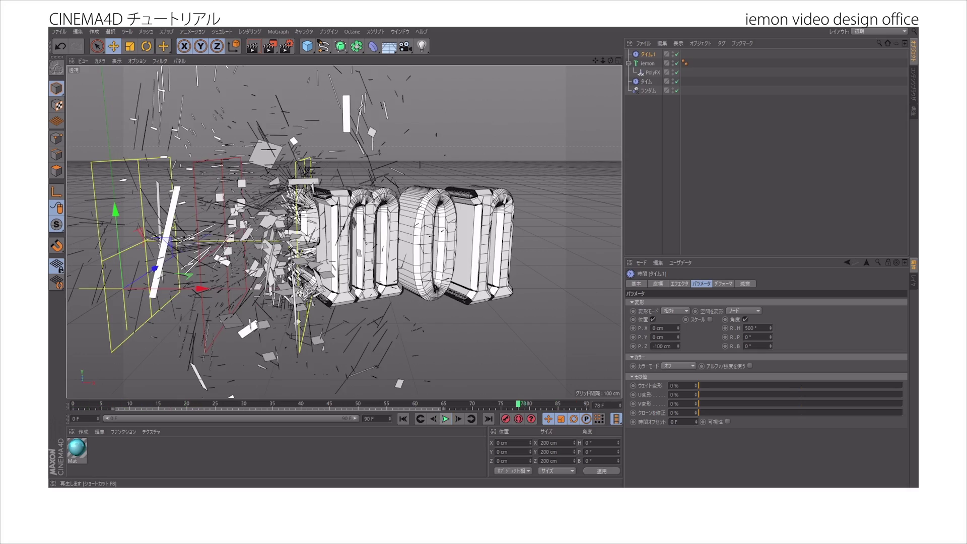
pyautogui.moveTo(518, 404); pyautogui.dragTo(73, 404)
pyautogui.click(445, 419)
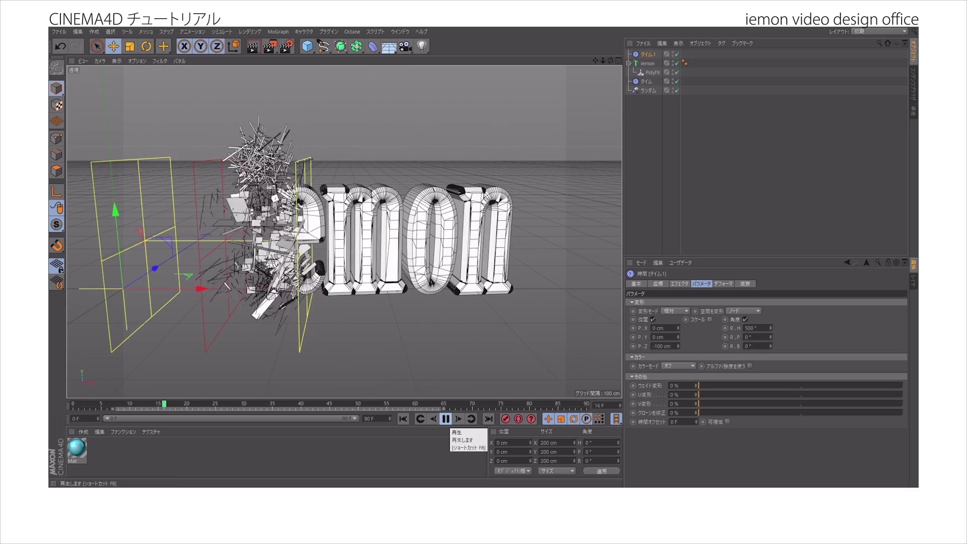
pyautogui.click(446, 419)
# - Set the second Time effector's P.Z to -500 cm and play the animation from frame 0
pyautogui.click(655, 346)
pyautogui.write('-500')
pyautogui.press('Return')
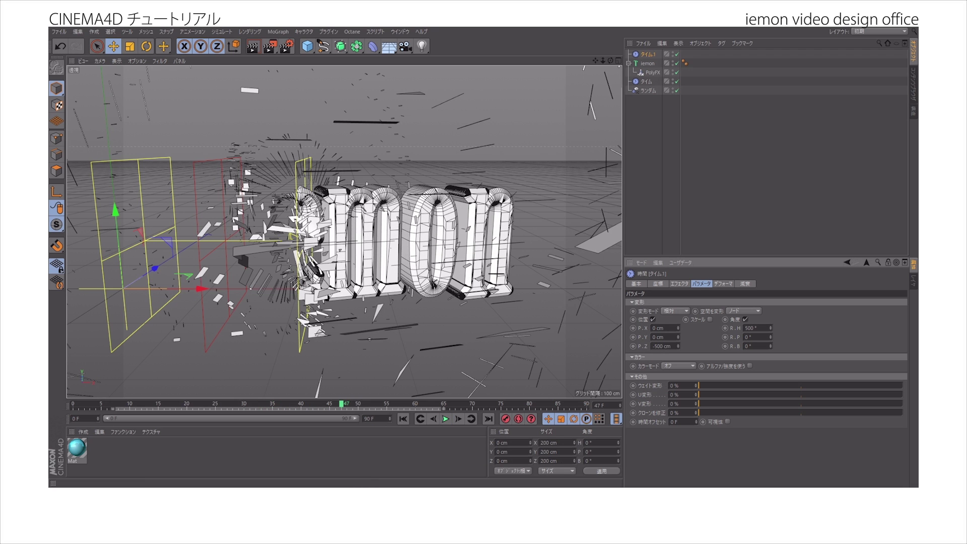
pyautogui.moveTo(364, 404); pyautogui.dragTo(73, 405)
pyautogui.click(446, 419)
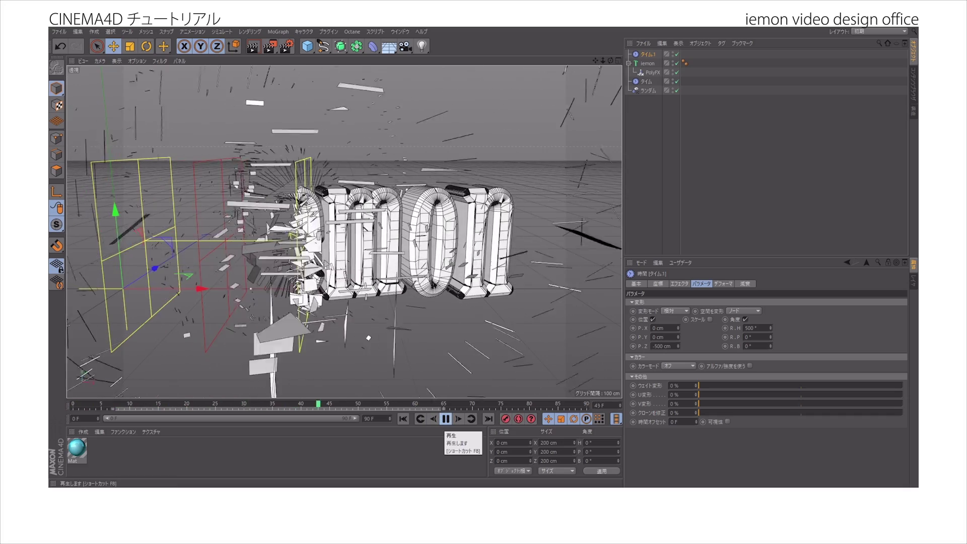
pyautogui.click(445, 419)
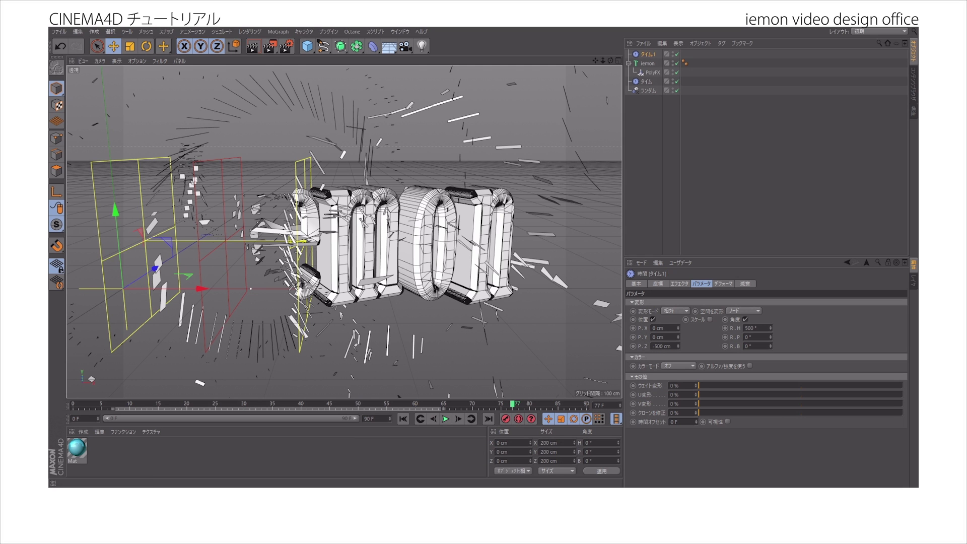
# - Return to frame 0, delete the second Time effector and show the settings of the original one
pyautogui.moveTo(513, 404); pyautogui.dragTo(73, 404)
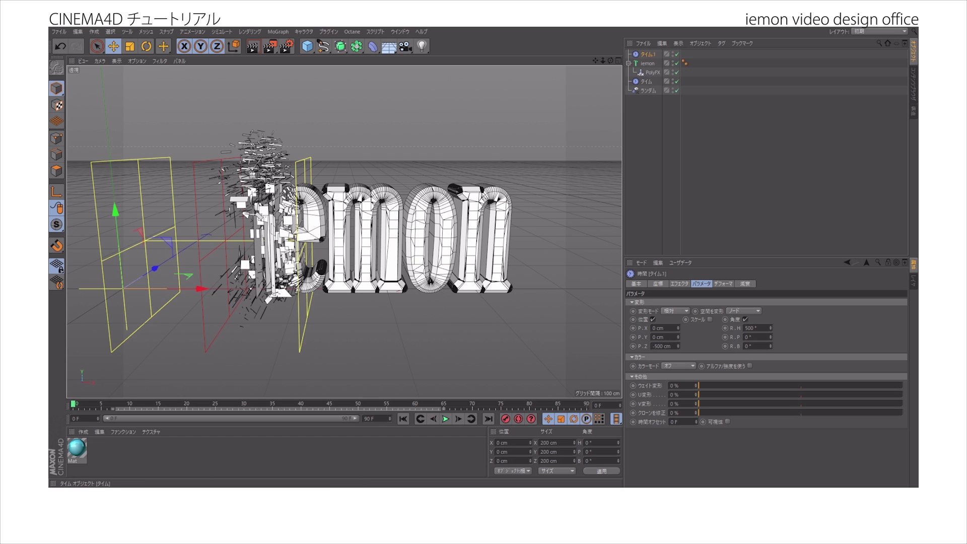
pyautogui.press('Delete')
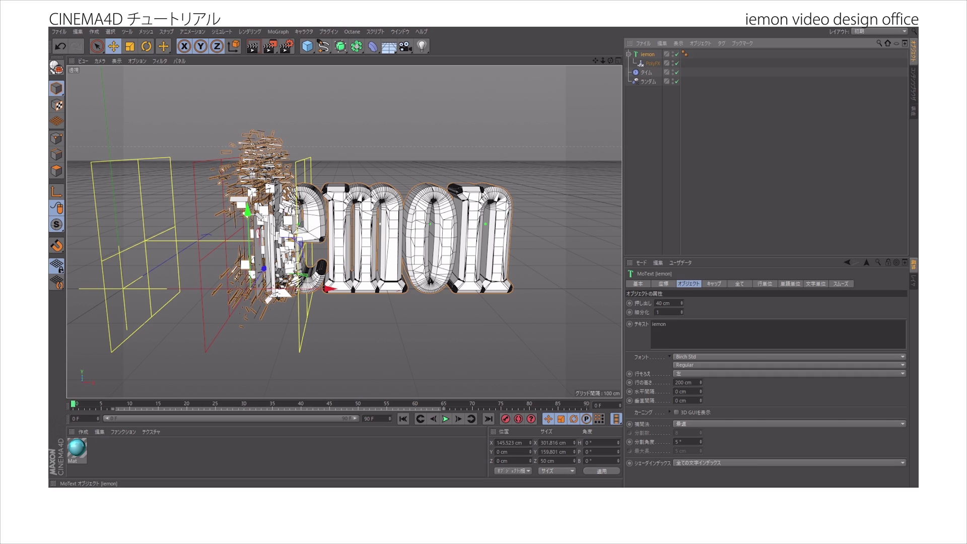
pyautogui.click(646, 72)
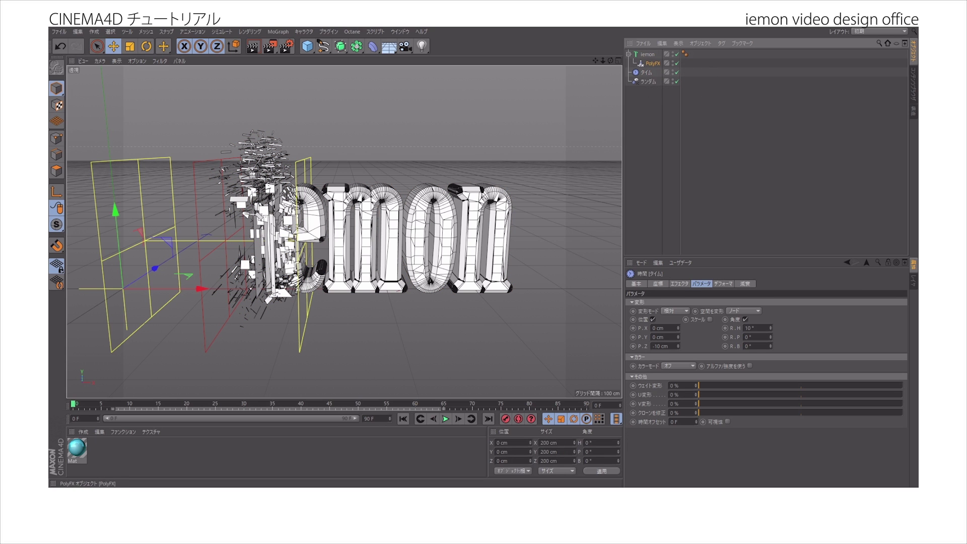
# - Add the original Time (タイム) effector to the PolyFX effector list and play the animation
pyautogui.click(653, 64)
pyautogui.moveTo(647, 72); pyautogui.dragTo(705, 329)
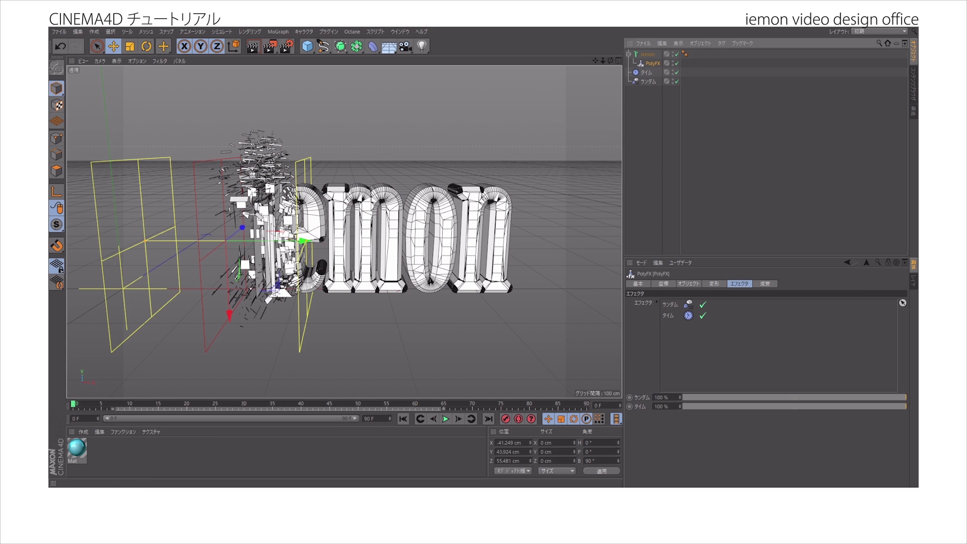
pyautogui.click(646, 72)
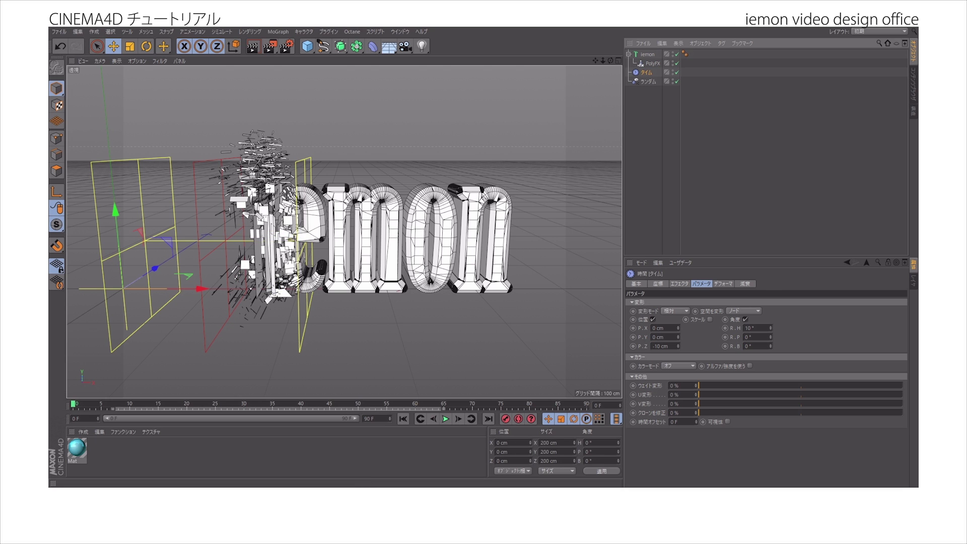
pyautogui.click(445, 418)
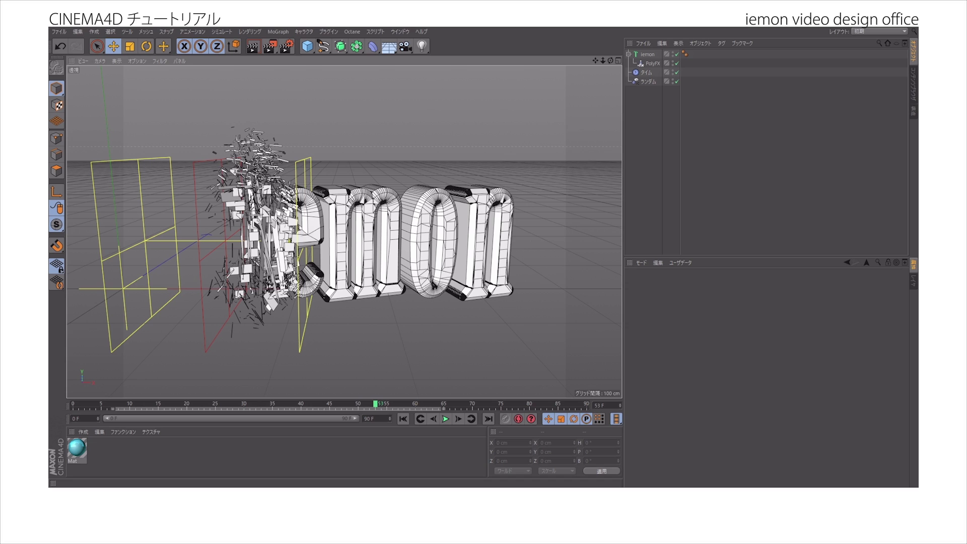
# - Browse the Studio Basics pack in the HDRI Browser and add an HDRI Studio Rig to the scene
pyautogui.click(329, 31)
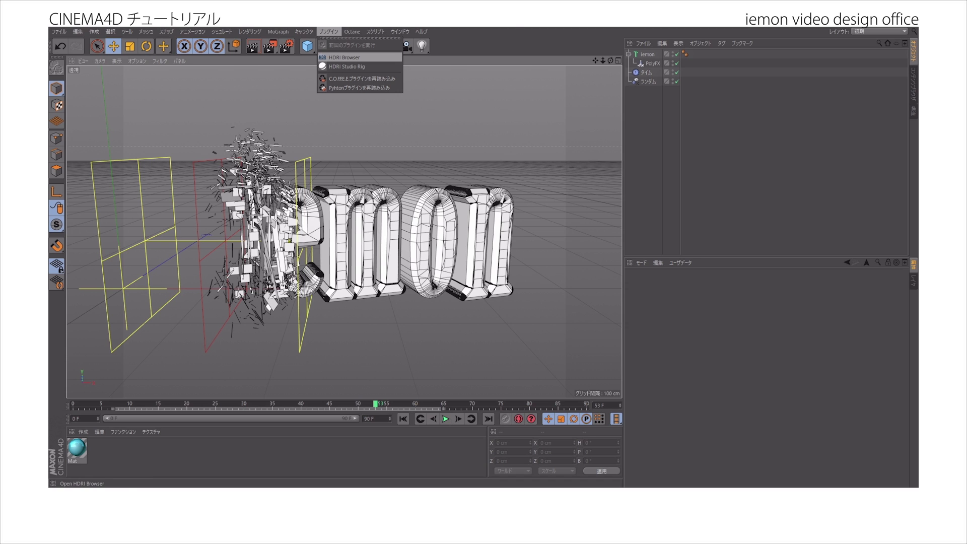
pyautogui.click(344, 57)
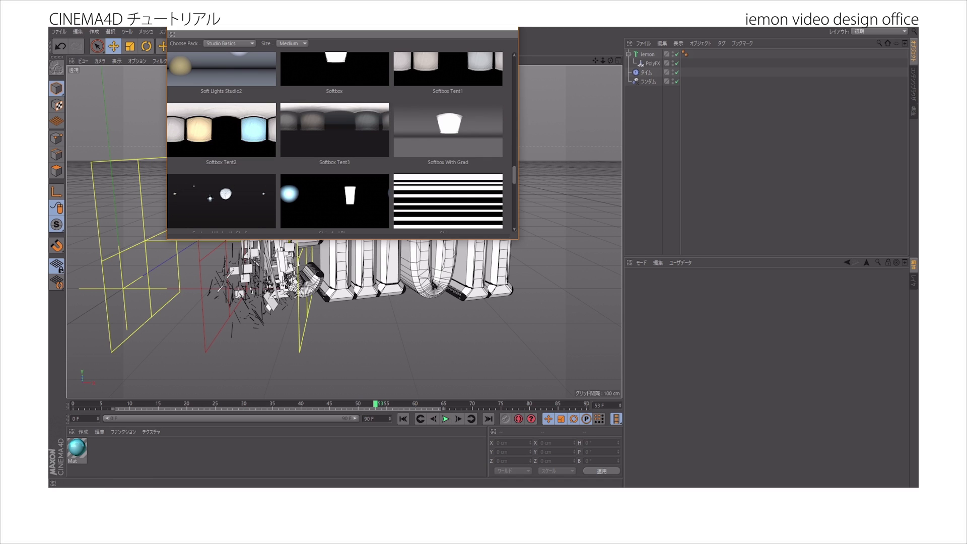
pyautogui.scroll(-6, 342, 142)
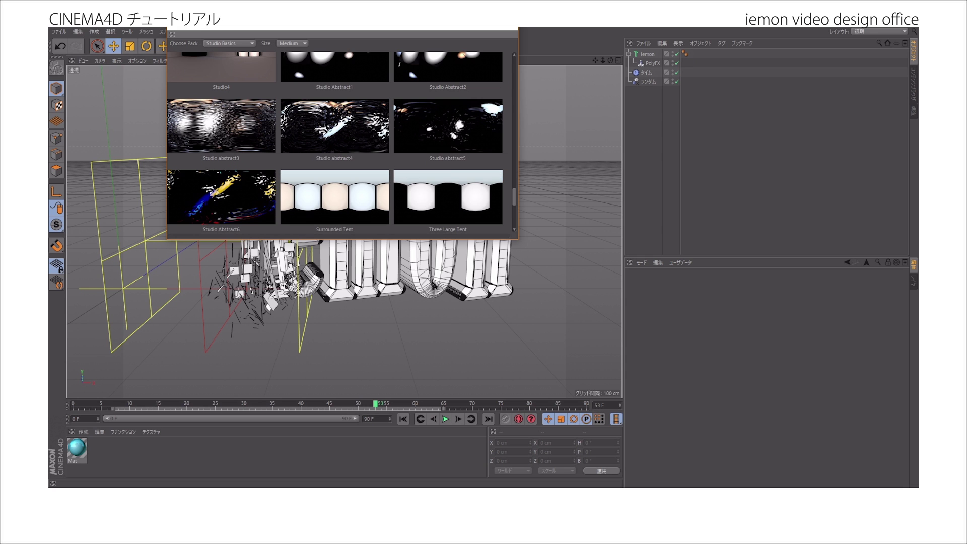
pyautogui.scroll(-3, 341, 142)
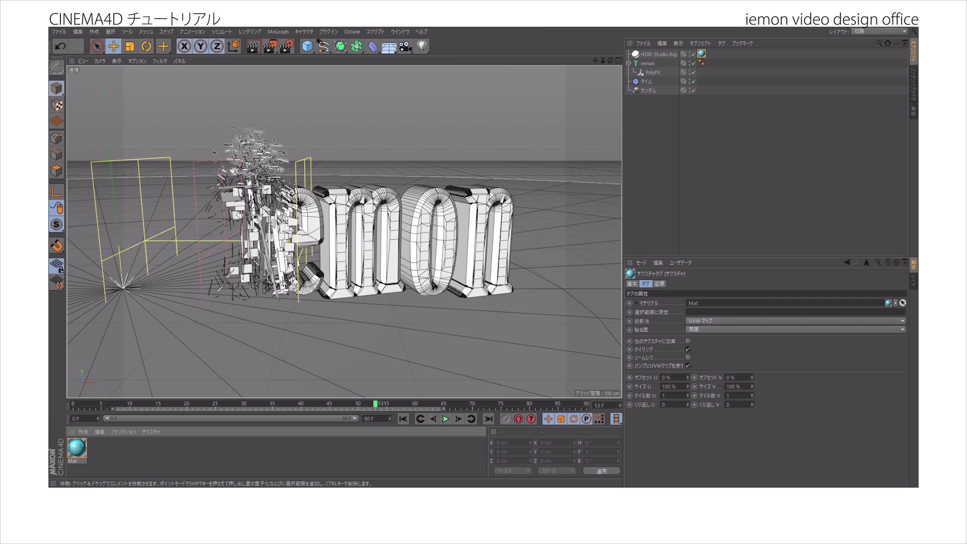
# - Move the Mat texture tag from the HDRI Studio Rig onto the iemon text and render the view
pyautogui.moveTo(702, 54); pyautogui.dragTo(648, 64)
pyautogui.click(253, 47)
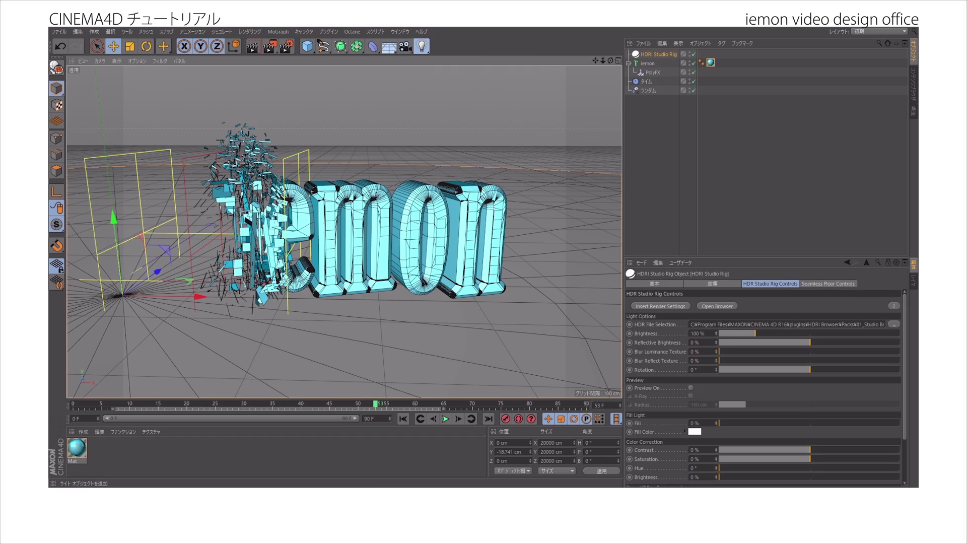
# - Add an area light and move it above and in front of the text, to about X 323, Y 237, Z -146 cm
pyautogui.moveTo(423, 46); pyautogui.dragTo(514, 75)
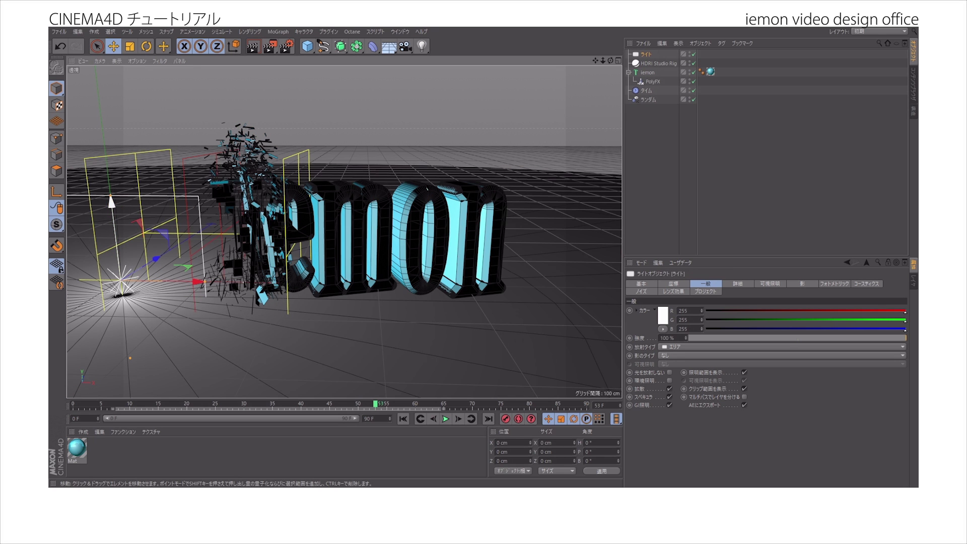
pyautogui.moveTo(111, 203); pyautogui.dragTo(90, 21)
pyautogui.moveTo(100, 112); pyautogui.dragTo(95, 68)
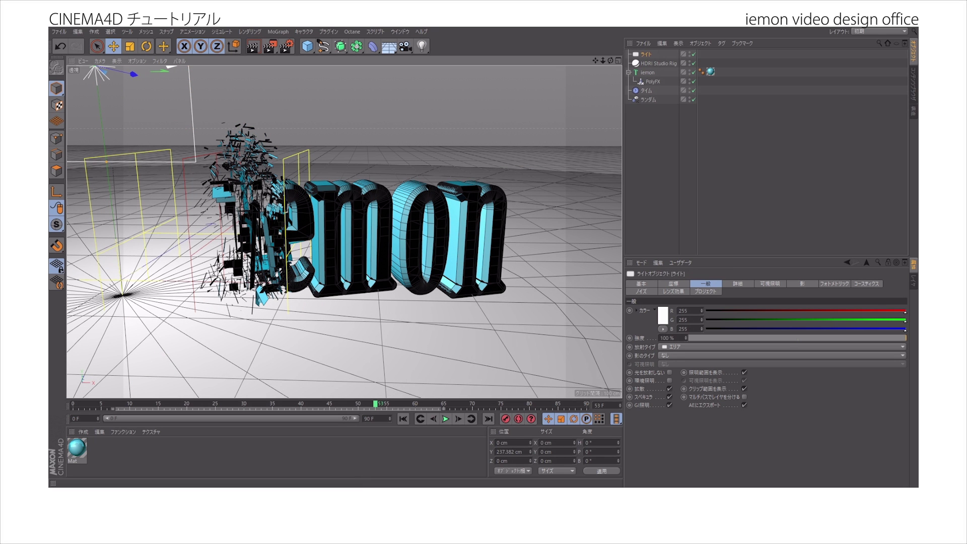
pyautogui.moveTo(171, 67); pyautogui.dragTo(472, 68)
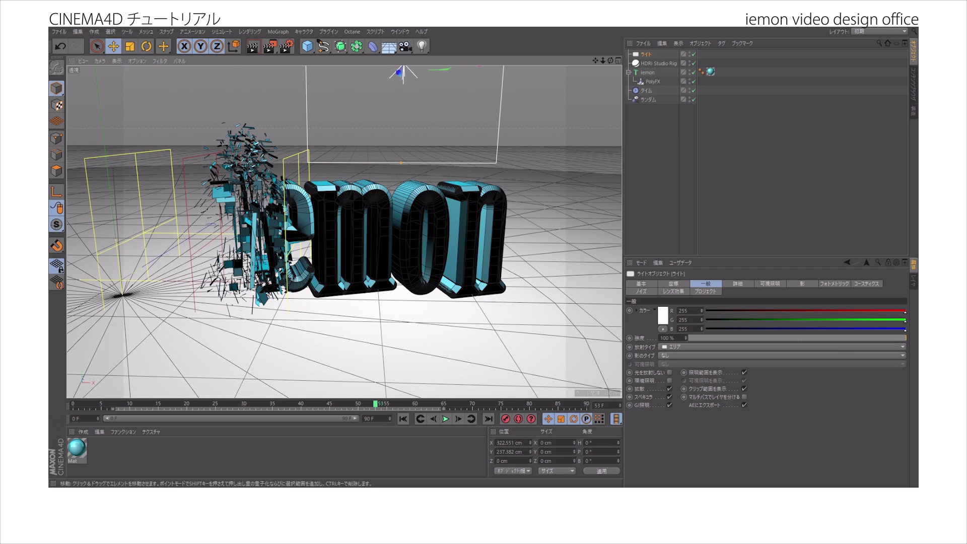
pyautogui.moveTo(611, 60); pyautogui.dragTo(524, 100)
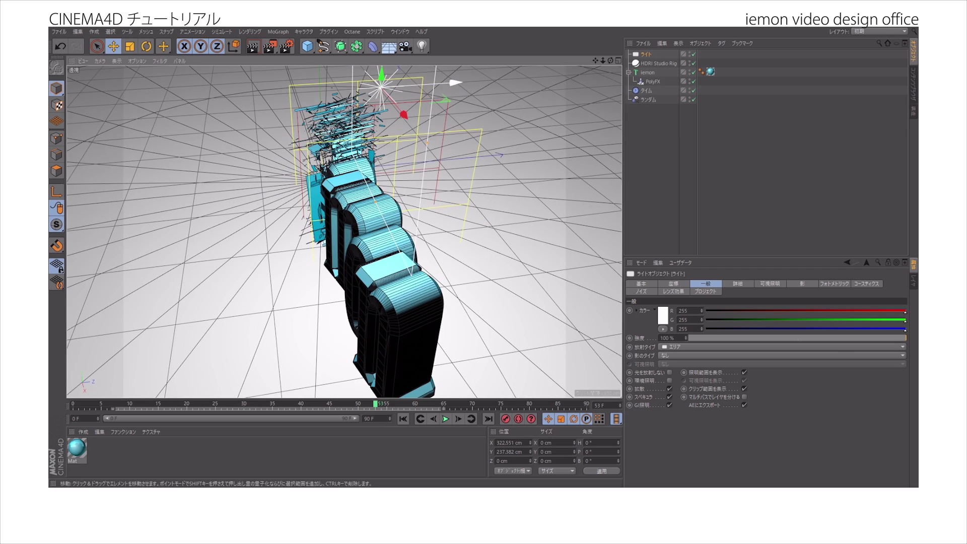
pyautogui.moveTo(456, 83); pyautogui.dragTo(259, 95)
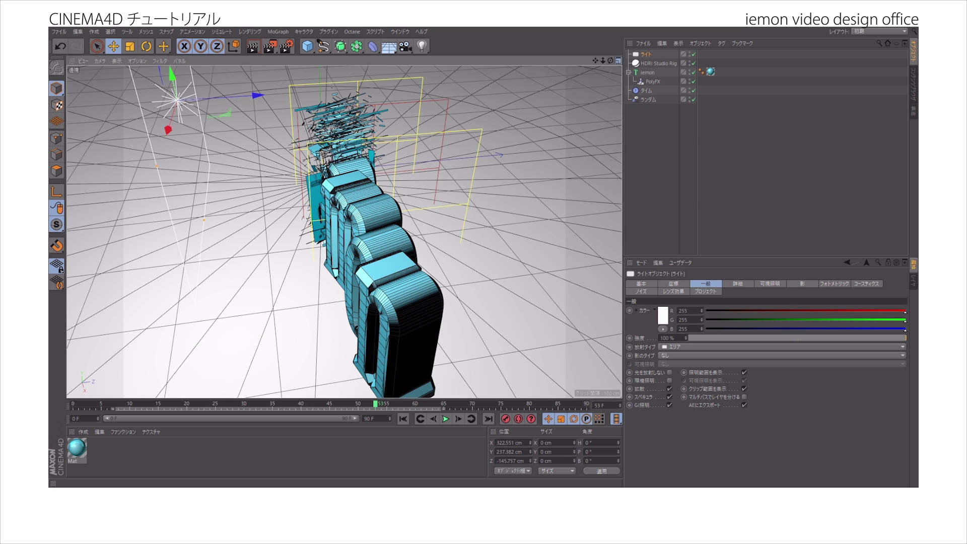
# - Rotate the area light to a pitch of about -40° so it tilts down towards the text, and reframe the text from the front
pyautogui.moveTo(611, 60); pyautogui.dragTo(617, 63)
pyautogui.click(146, 46)
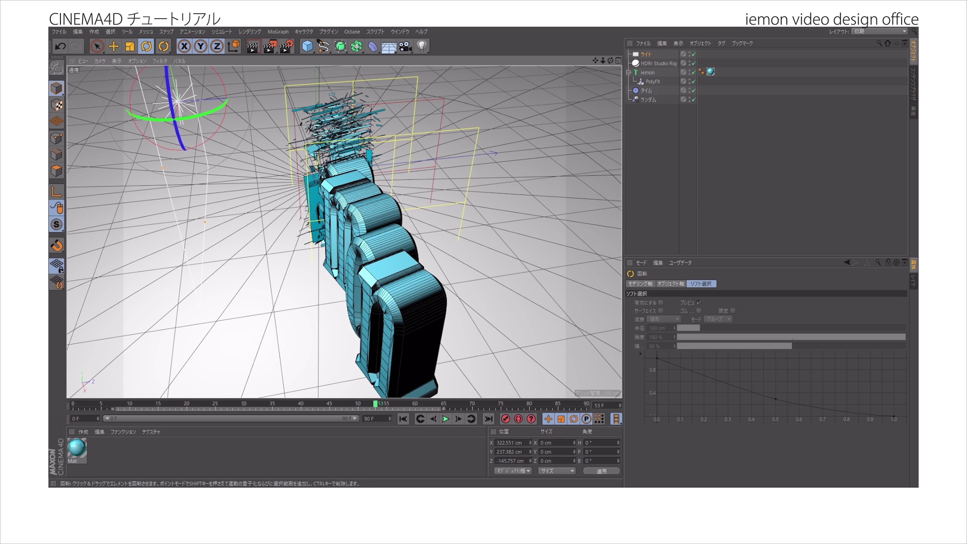
pyautogui.moveTo(227, 98); pyautogui.dragTo(220, 123)
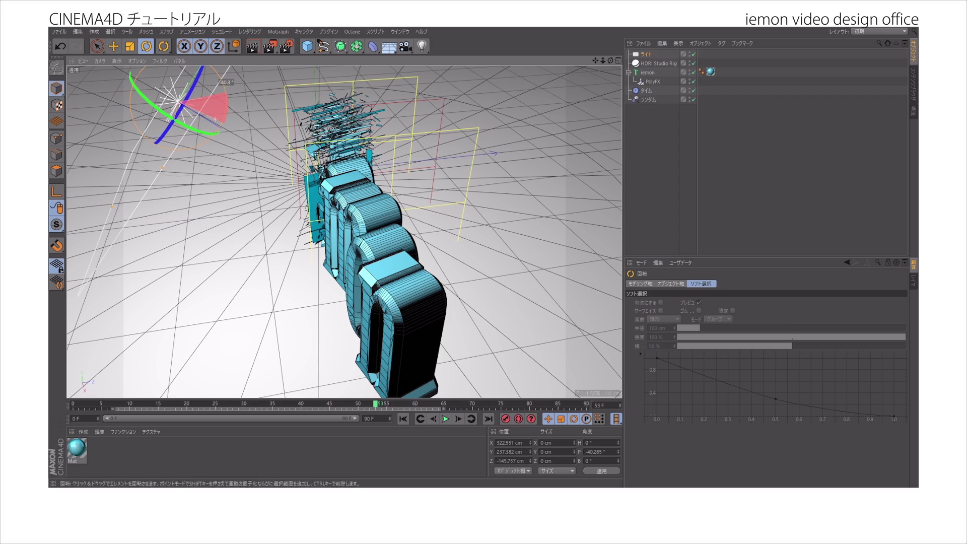
pyautogui.moveTo(610, 60); pyautogui.dragTo(672, 36)
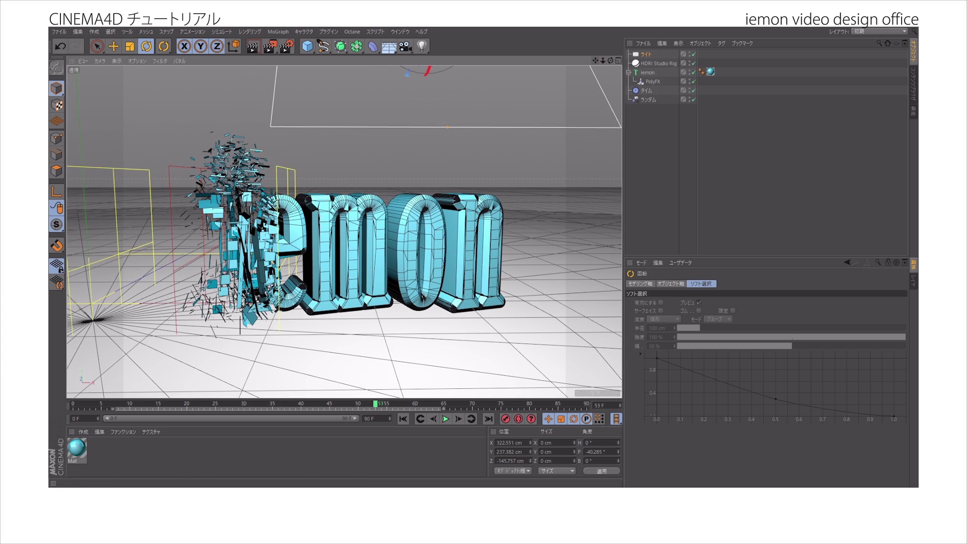
pyautogui.scroll(1, 345, 232)
pyautogui.moveTo(596, 60); pyautogui.dragTo(588, 66)
pyautogui.keyDown('alt'); pyautogui.moveTo(353, 218); pyautogui.dragTo(345, 232); pyautogui.keyUp('alt')
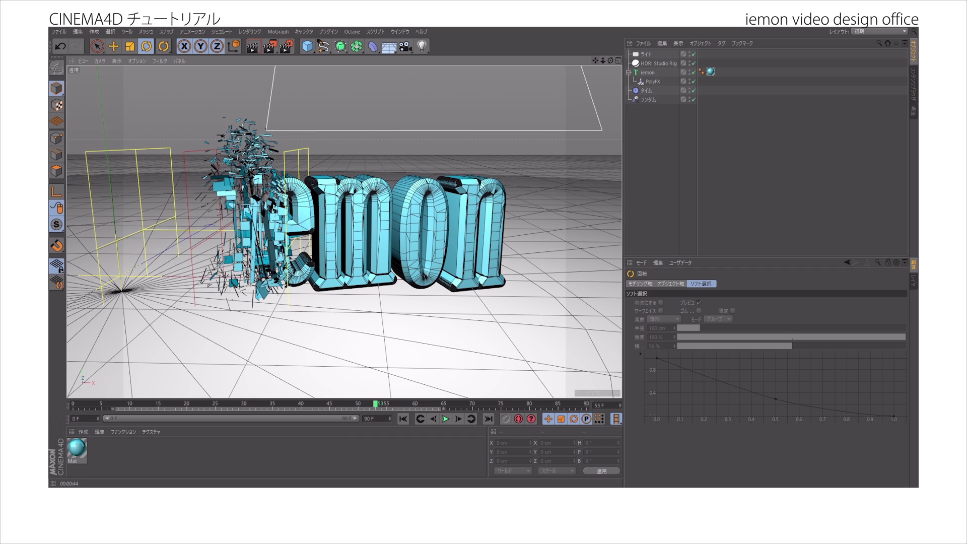